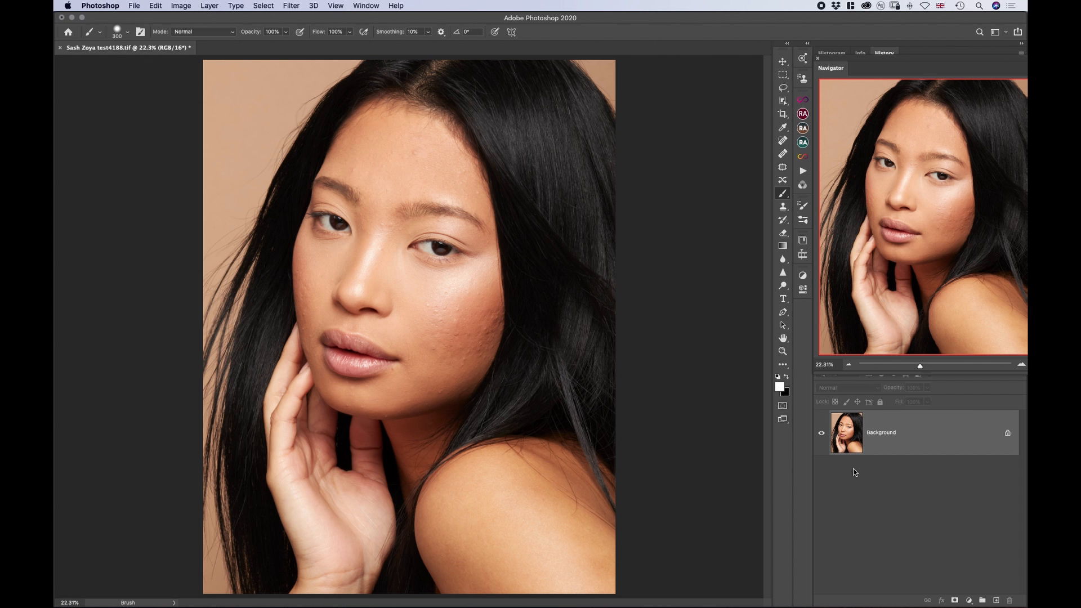
Duplicate the Background layer and add a new empty layer above the copy.
{"action": "left_click_drag", "start_coordinate": [989, 455], "coordinate": [997, 601]}
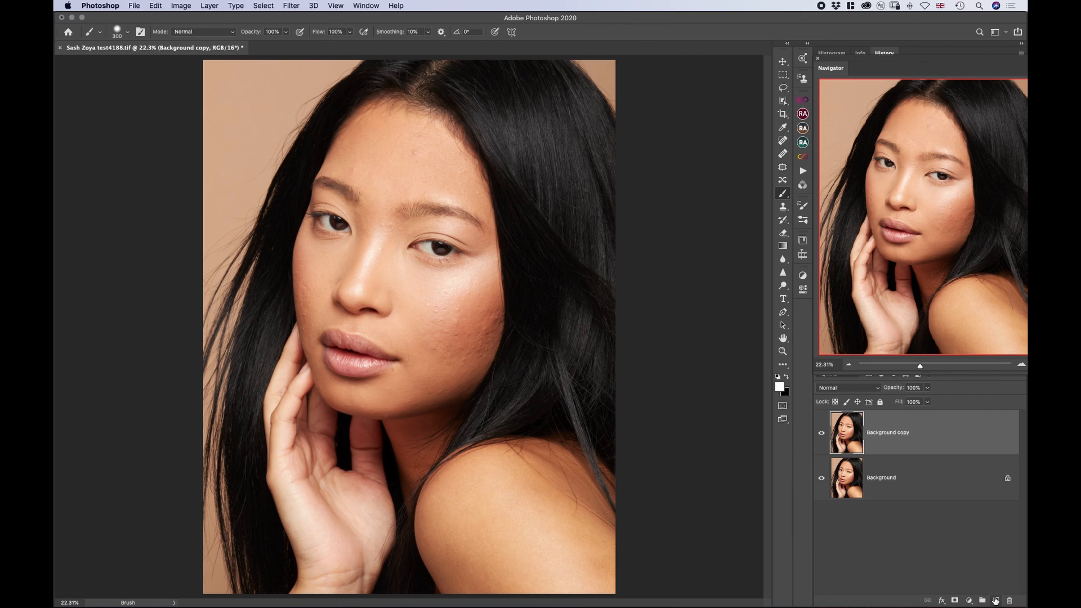
{"action": "left_click", "coordinate": [995, 600]}
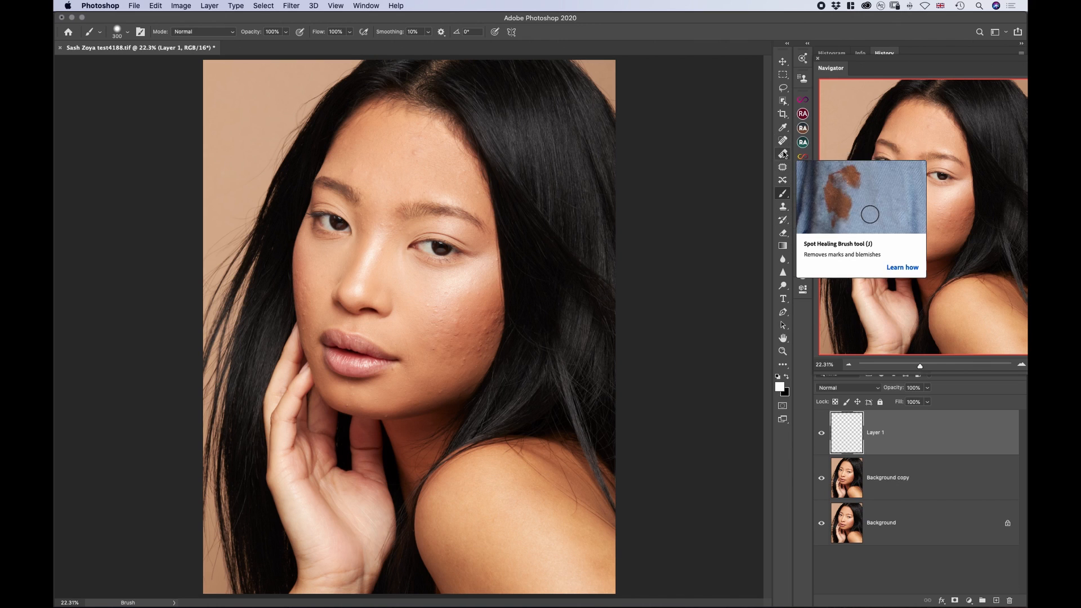
Check the sampling options of the Clone Stamp (Current & Below) and the Spot Healing Brush (Sample All Layers).
{"action": "scroll", "coordinate": [427, 322], "scroll_direction": "up", "scroll_amount": 2}
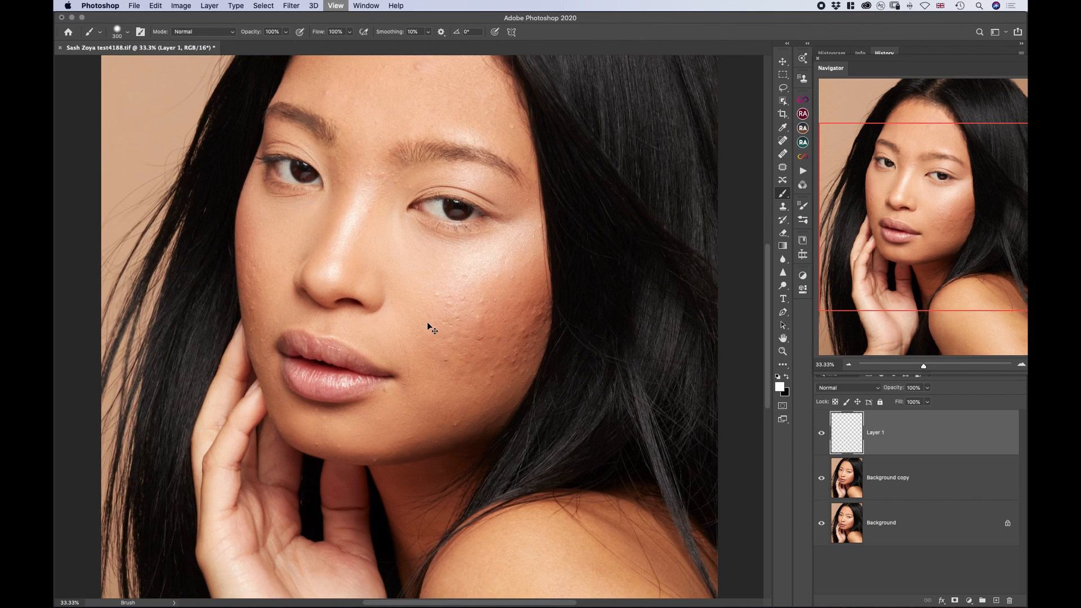
{"action": "scroll", "coordinate": [427, 322], "scroll_direction": "up", "scroll_amount": 2}
{"action": "scroll", "coordinate": [427, 322], "scroll_direction": "up", "scroll_amount": 10}
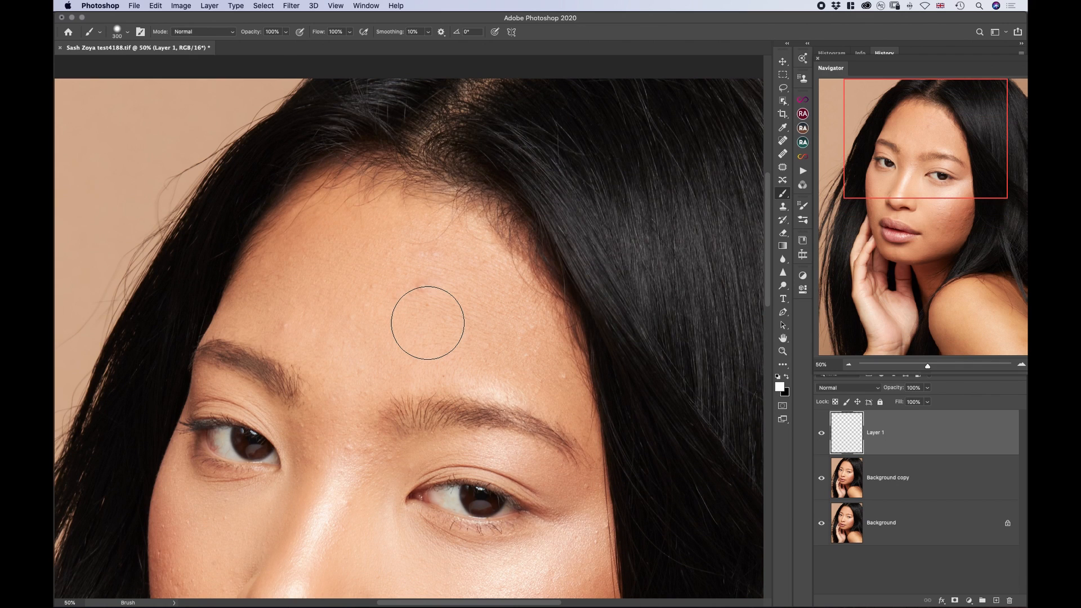
{"action": "left_click", "coordinate": [783, 207]}
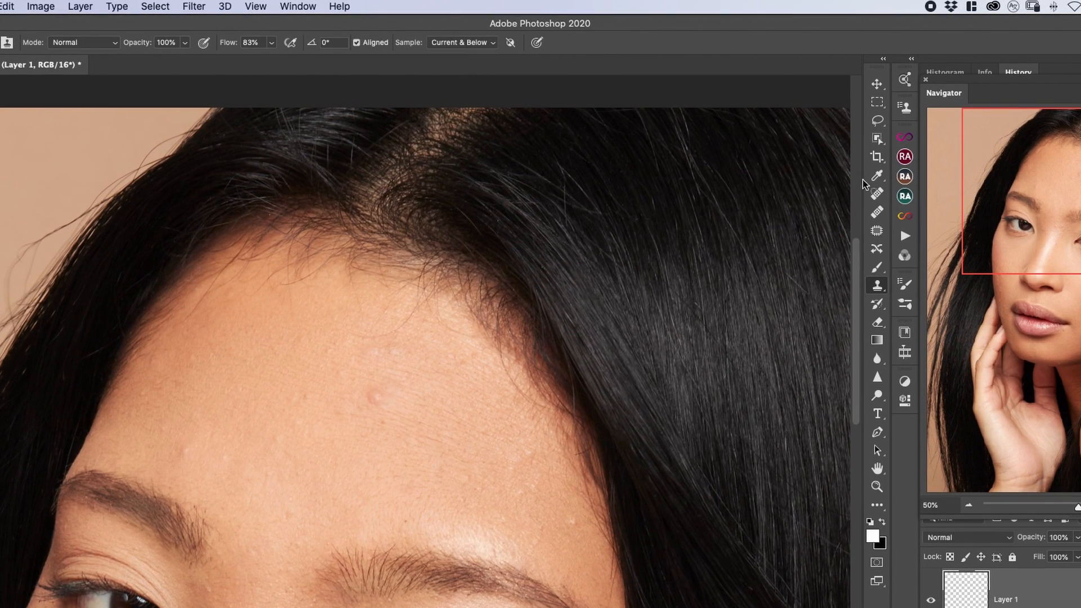
{"action": "left_click", "coordinate": [876, 194]}
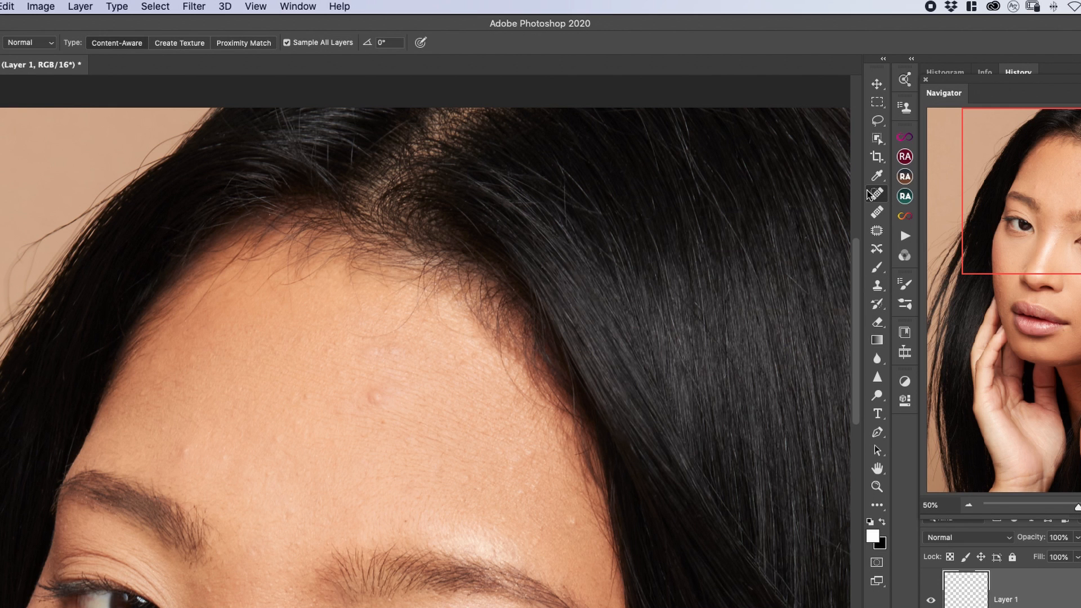
{"action": "left_click", "coordinate": [287, 43]}
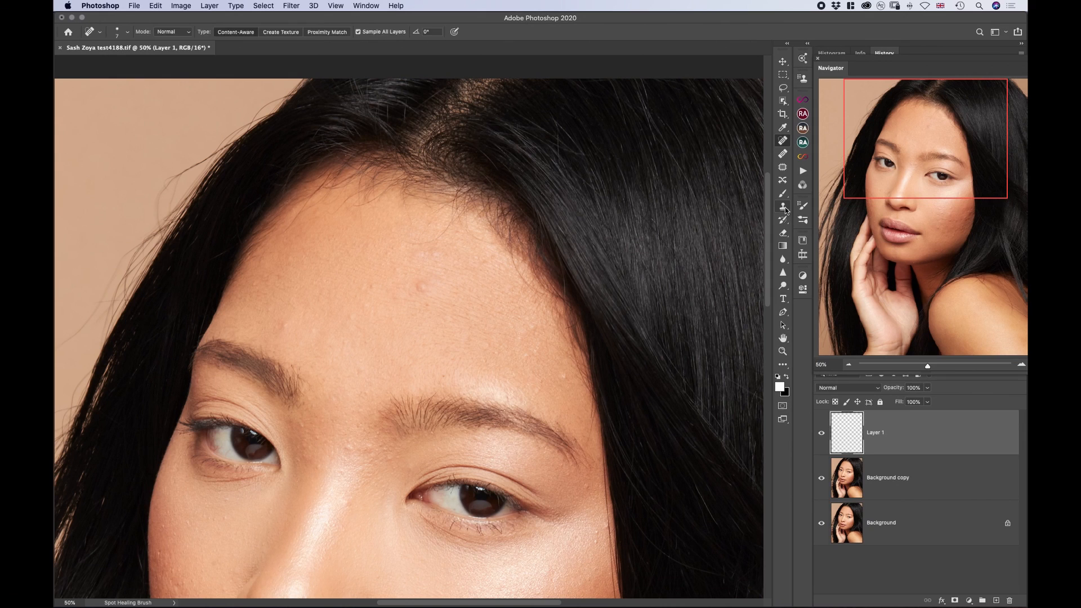
Remove the reddish blemish and the surrounding spots in the upper middle of the forehead with the Clone Stamp.
{"action": "left_click", "coordinate": [832, 248]}
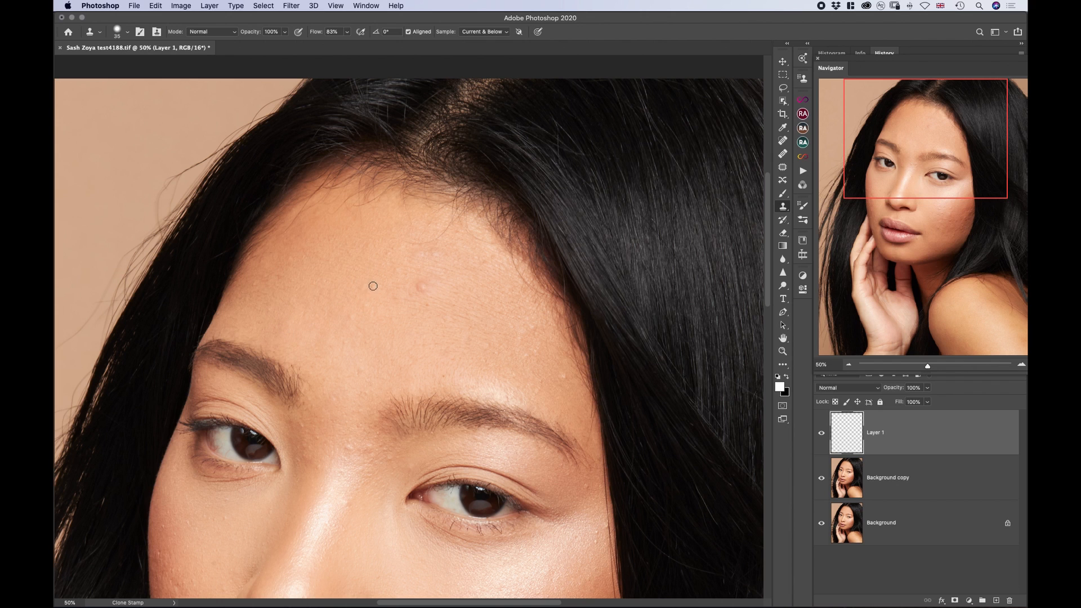
{"action": "left_click", "coordinate": [418, 285]}
{"action": "key", "text": "super+plus"}
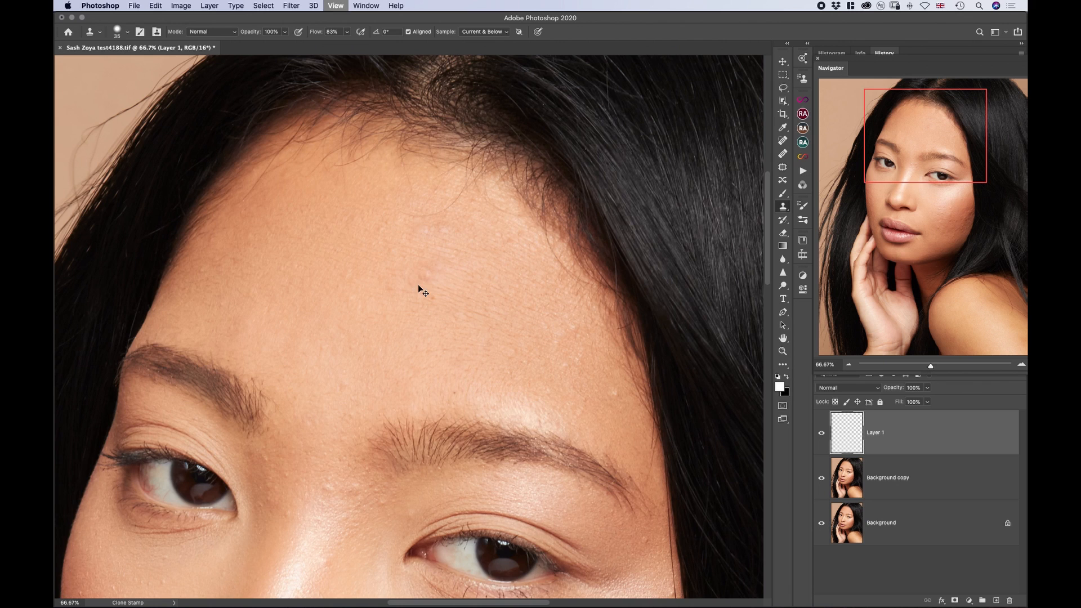
{"action": "key", "text": "super+plus"}
{"action": "left_click", "coordinate": [446, 233], "text": "alt"}
{"action": "left_click", "coordinate": [442, 246]}
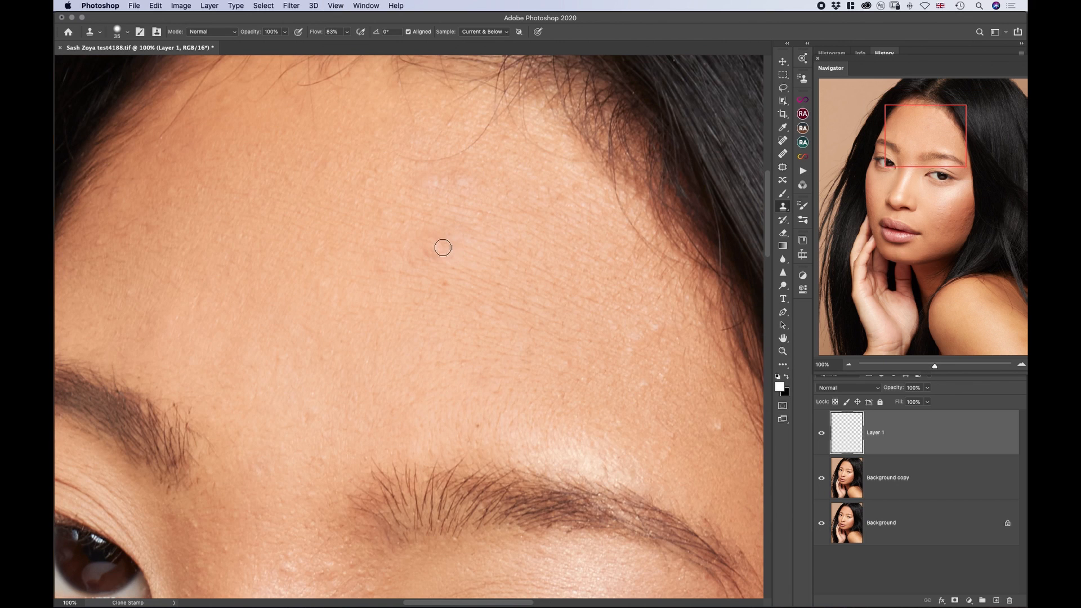
{"action": "left_click", "coordinate": [465, 256], "text": "alt"}
{"action": "left_click", "coordinate": [449, 254]}
{"action": "left_click", "coordinate": [414, 239], "text": "alt"}
{"action": "left_click", "coordinate": [430, 242]}
{"action": "left_click", "coordinate": [453, 263], "text": "alt"}
{"action": "left_click", "coordinate": [439, 256]}
{"action": "left_click", "coordinate": [450, 262], "text": "alt"}
{"action": "left_click", "coordinate": [420, 253]}
{"action": "left_click", "coordinate": [413, 250], "text": "alt"}
{"action": "left_click", "coordinate": [427, 254]}
Clone nearby clean skin over the small bumps on the lower forehead and between the eyebrows, using a smaller brush.
{"action": "key", "text": "bracketleft"}
{"action": "left_click_drag", "start_coordinate": [314, 379], "coordinate": [379, 236]}
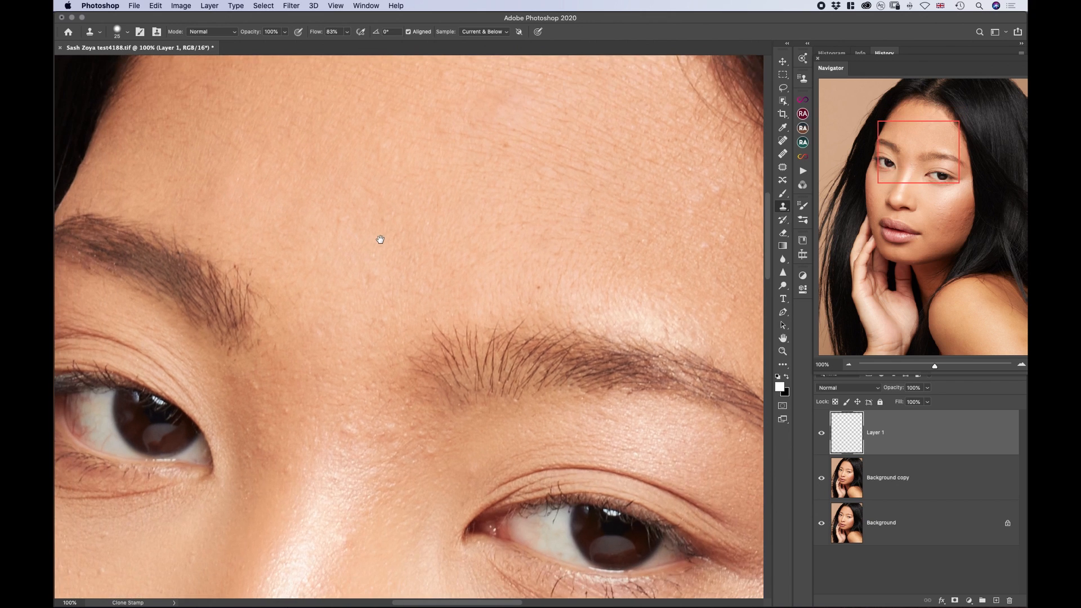
{"action": "left_click", "coordinate": [347, 208], "text": "alt"}
{"action": "left_click", "coordinate": [340, 220]}
{"action": "left_click", "coordinate": [374, 261], "text": "alt"}
{"action": "left_click", "coordinate": [374, 275]}
{"action": "left_click", "coordinate": [326, 320], "text": "alt"}
{"action": "left_click", "coordinate": [321, 334]}
{"action": "left_click", "coordinate": [287, 401], "text": "alt"}
{"action": "left_click", "coordinate": [288, 415]}
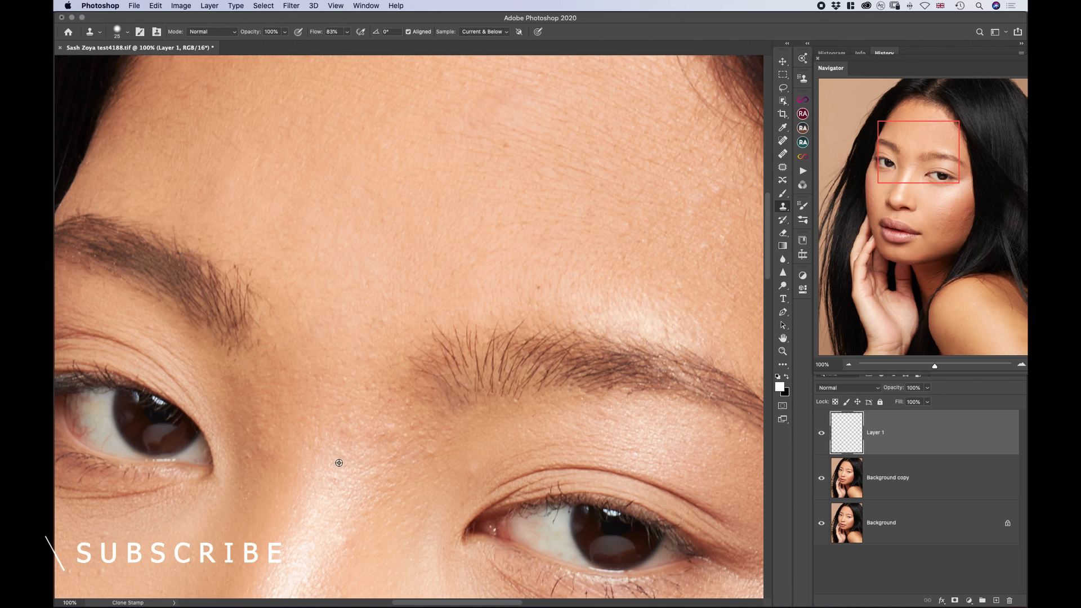
Retouch the skin beside the nose and on the cheek left of it with the Clone Stamp at brush size 15.
{"action": "scroll", "coordinate": [386, 415], "scroll_direction": "down", "scroll_amount": 5}
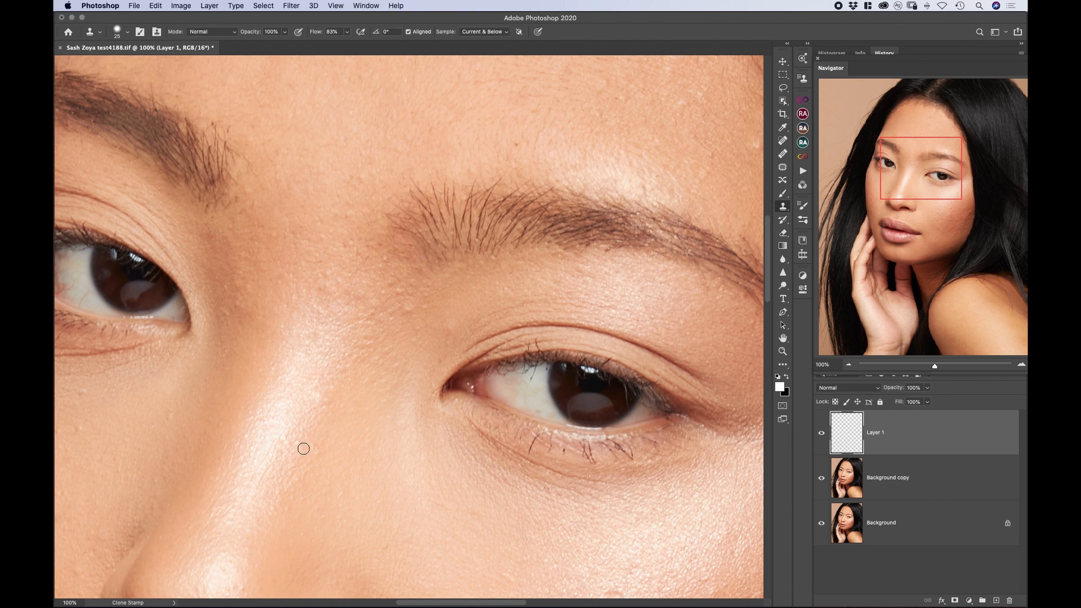
{"action": "scroll", "coordinate": [248, 449], "scroll_direction": "left", "scroll_amount": 5}
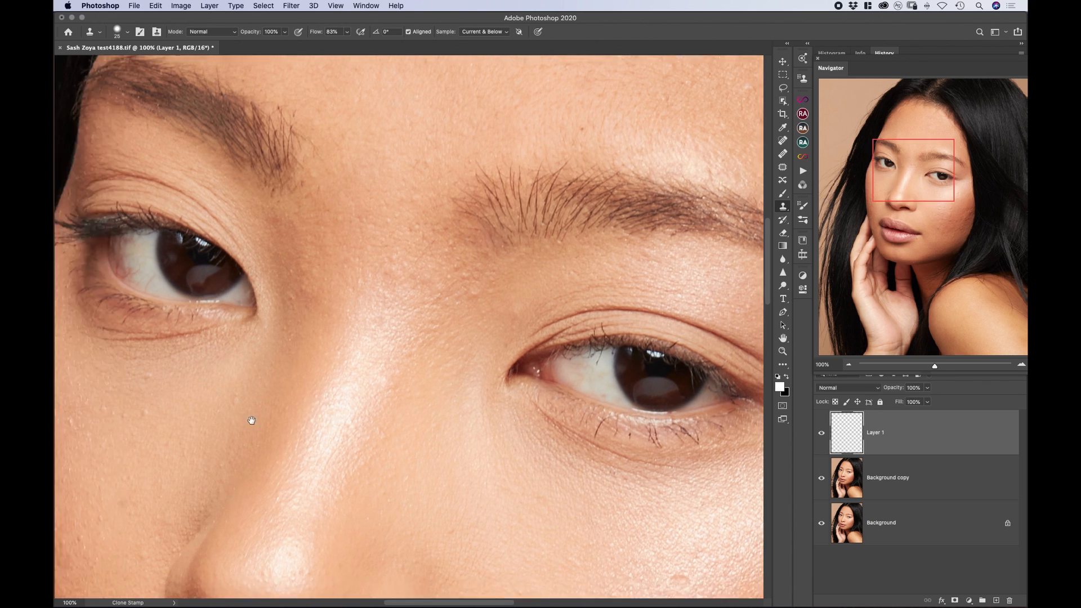
{"action": "key", "text": "bracketleft"}
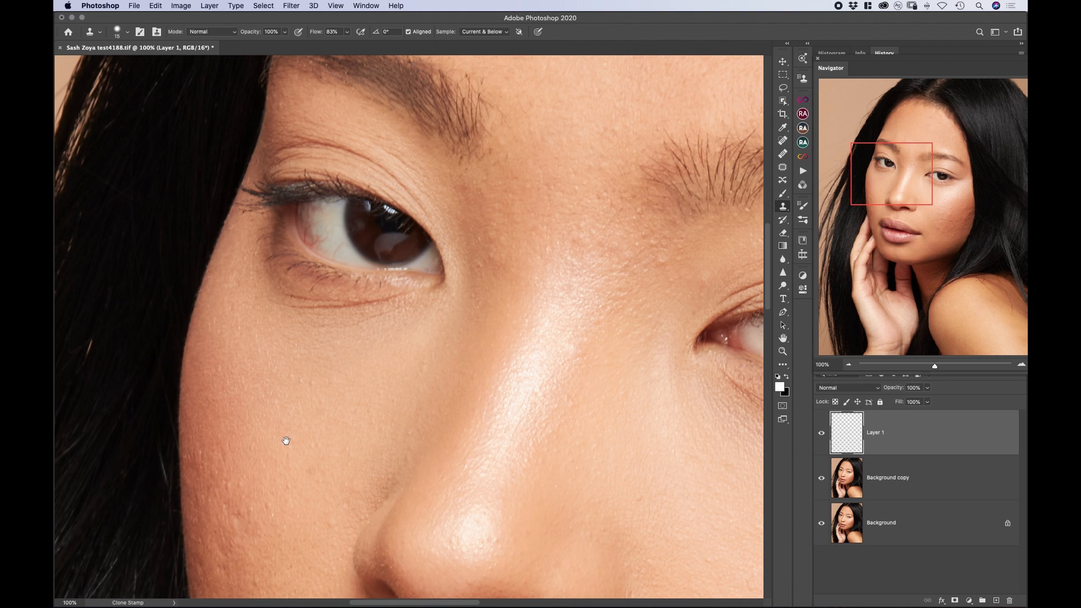
{"action": "left_click_drag", "start_coordinate": [285, 437], "coordinate": [311, 226]}
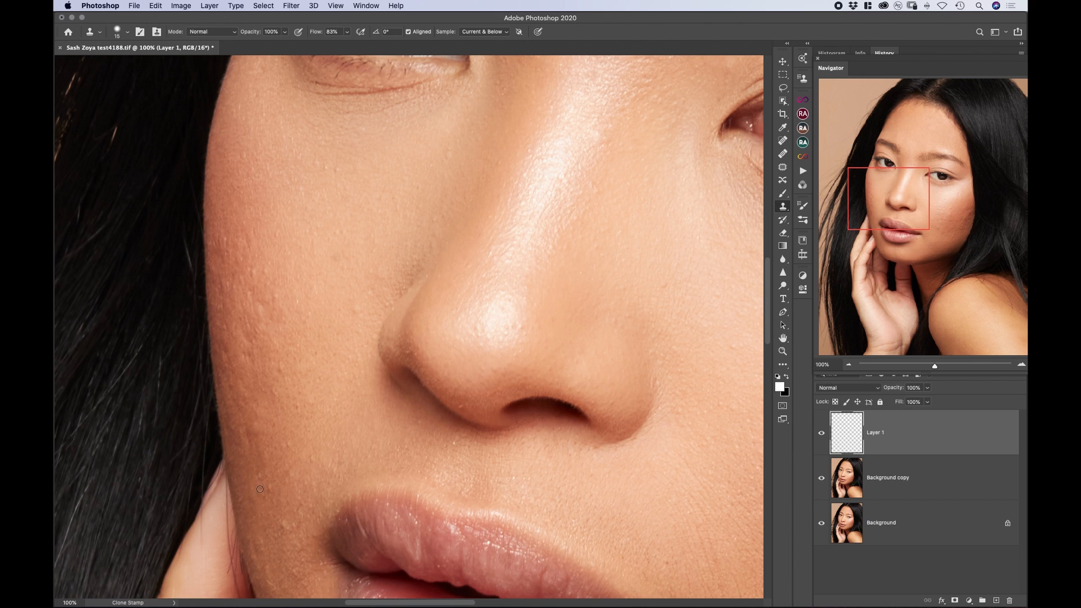
Clone away the small bumps on the chin and below the corner of the mouth, using brush sizes 25 and 15.
{"action": "left_click_drag", "start_coordinate": [276, 501], "coordinate": [250, 367]}
{"action": "key", "text": "bracketright"}
{"action": "key", "text": "bracketright"}
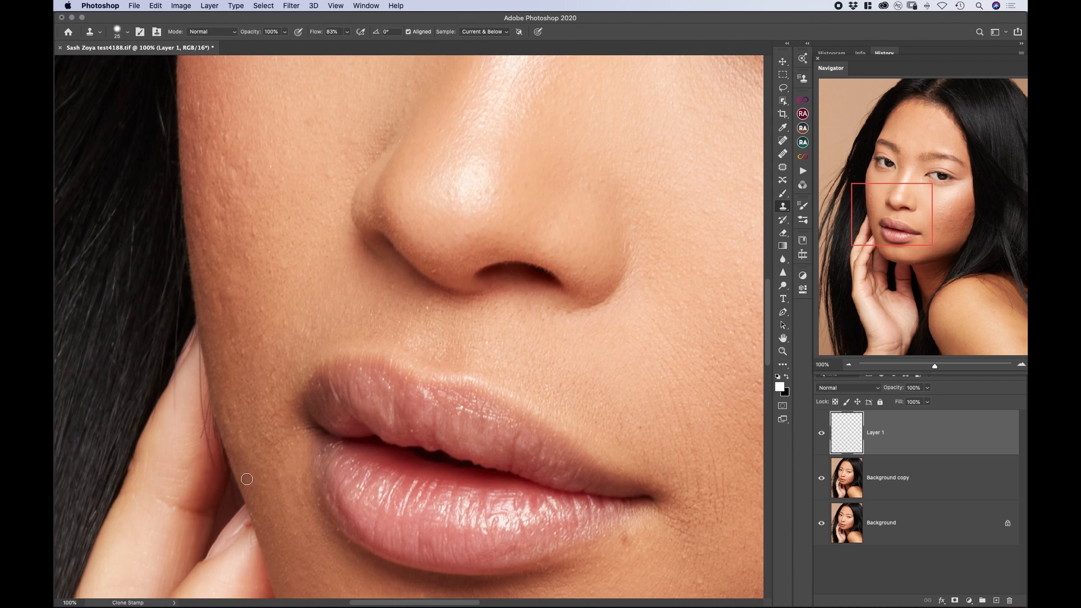
{"action": "left_click_drag", "start_coordinate": [340, 497], "coordinate": [270, 327]}
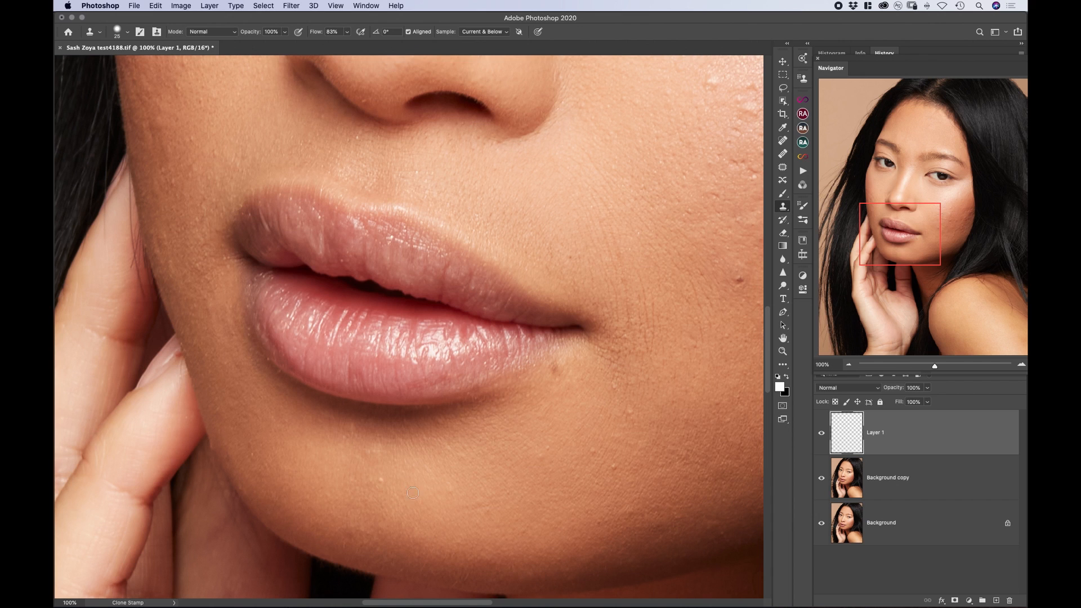
{"action": "key", "text": "bracketleft"}
{"action": "left_click_drag", "start_coordinate": [615, 434], "coordinate": [376, 434]}
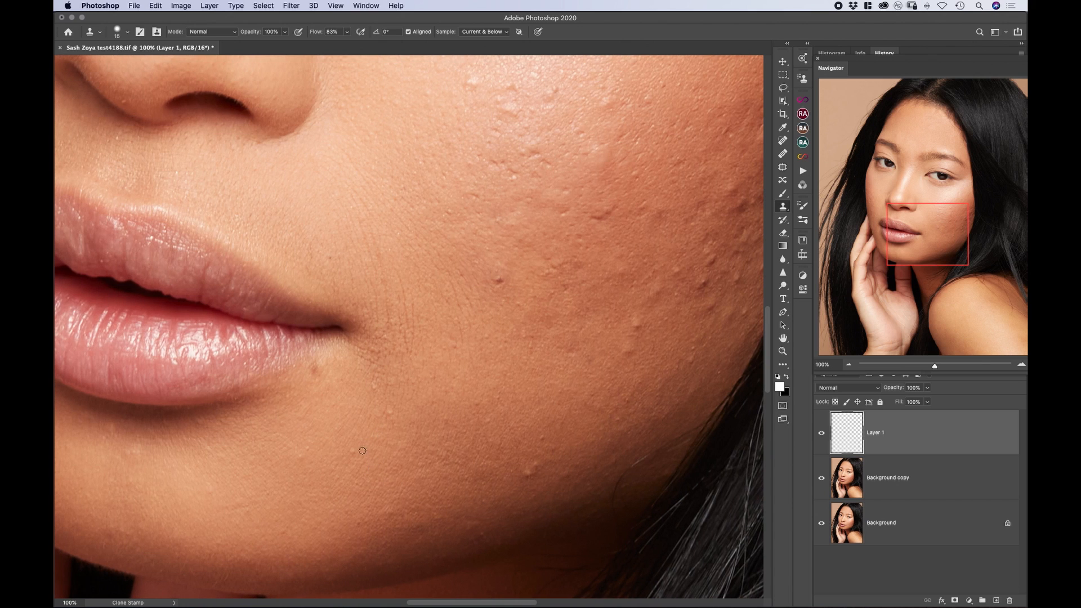
{"action": "left_click", "coordinate": [378, 381]}
{"action": "left_click_drag", "start_coordinate": [290, 466], "coordinate": [545, 394]}
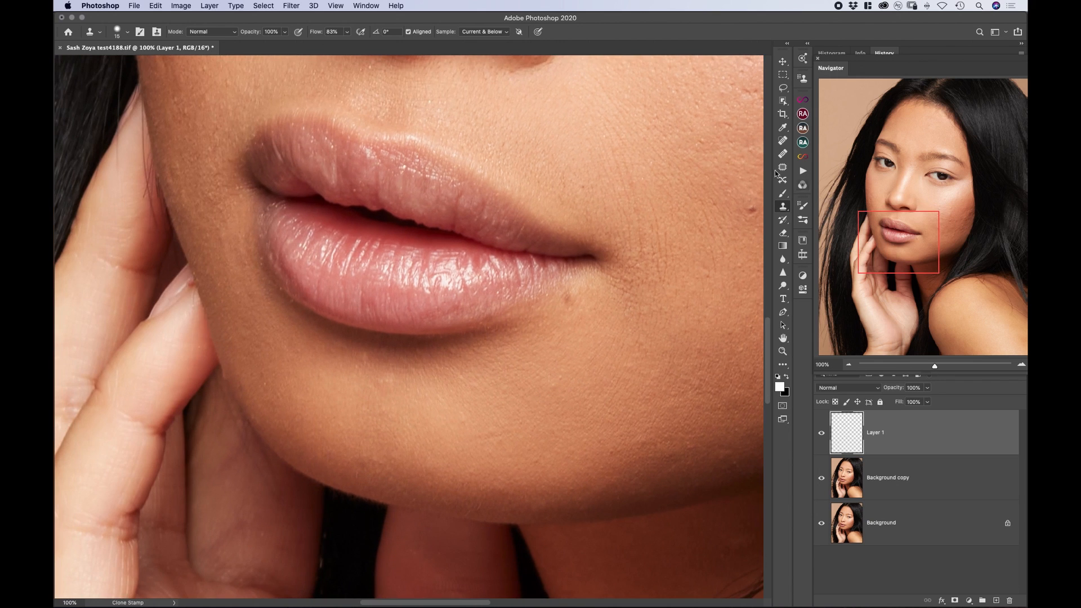
Heal the small marks below the lower lip and on the cheek left of the nose with the Spot Healing Brush.
{"action": "left_click", "coordinate": [782, 140]}
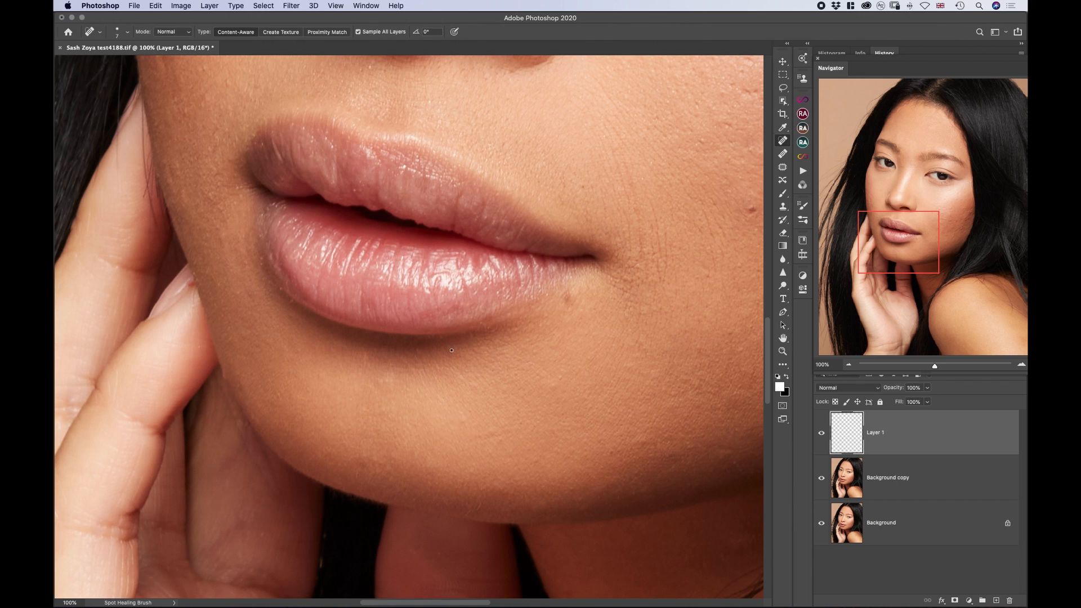
{"action": "left_click_drag", "start_coordinate": [525, 332], "coordinate": [505, 326]}
{"action": "left_click_drag", "start_coordinate": [349, 216], "coordinate": [371, 404]}
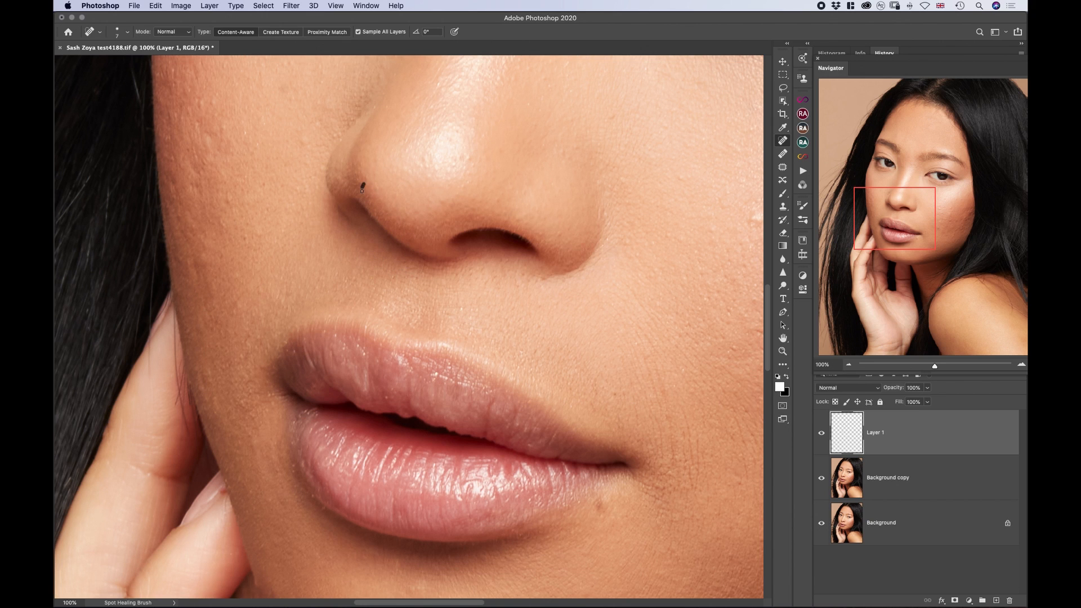
{"action": "left_click_drag", "start_coordinate": [282, 163], "coordinate": [302, 350]}
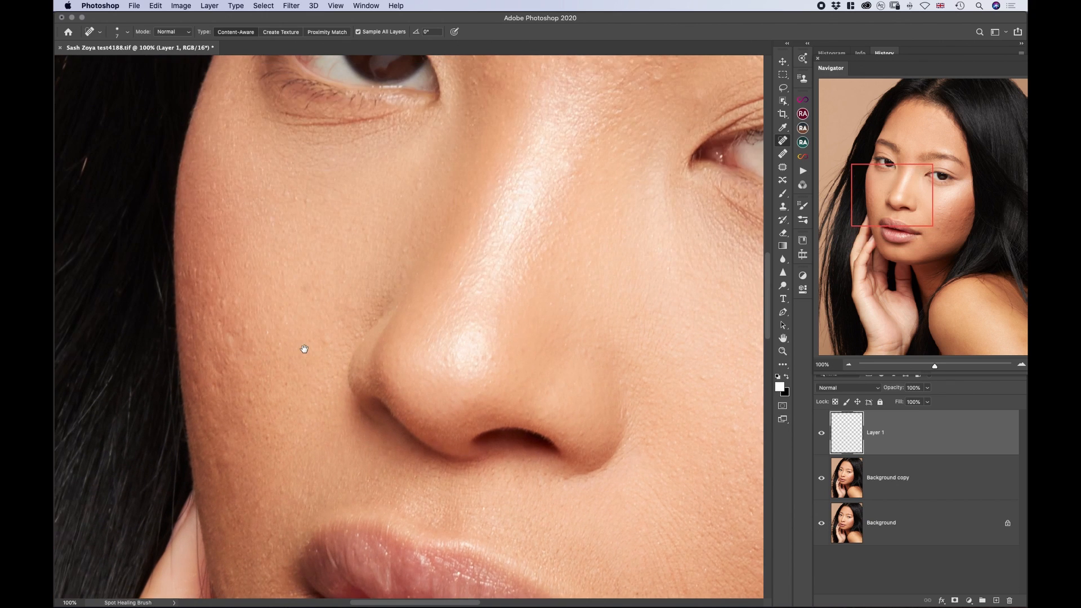
{"action": "left_click", "coordinate": [222, 303]}
{"action": "left_click_drag", "start_coordinate": [295, 197], "coordinate": [300, 205]}
{"action": "left_click_drag", "start_coordinate": [322, 342], "coordinate": [325, 352]}
Heal the small blemishes between the eyebrows with the Spot Healing Brush.
{"action": "left_click_drag", "start_coordinate": [452, 171], "coordinate": [386, 373]}
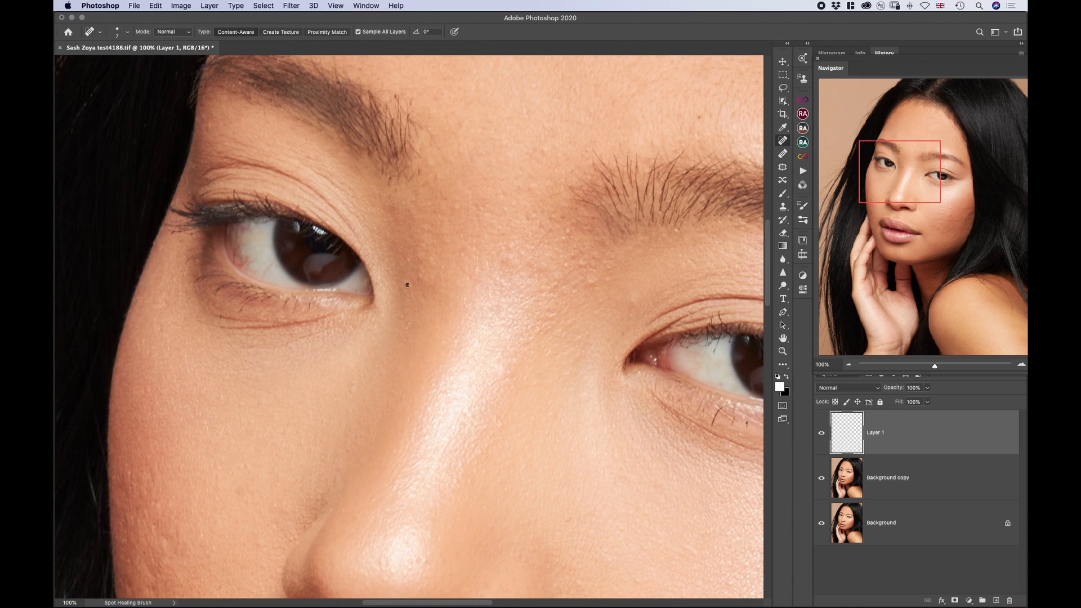
{"action": "left_click", "coordinate": [540, 225]}
{"action": "left_click", "coordinate": [500, 189]}
{"action": "left_click_drag", "start_coordinate": [502, 235], "coordinate": [493, 234]}
Heal the light spots on the forehead above the right eyebrow, near the hairline.
{"action": "left_click_drag", "start_coordinate": [538, 149], "coordinate": [480, 370]}
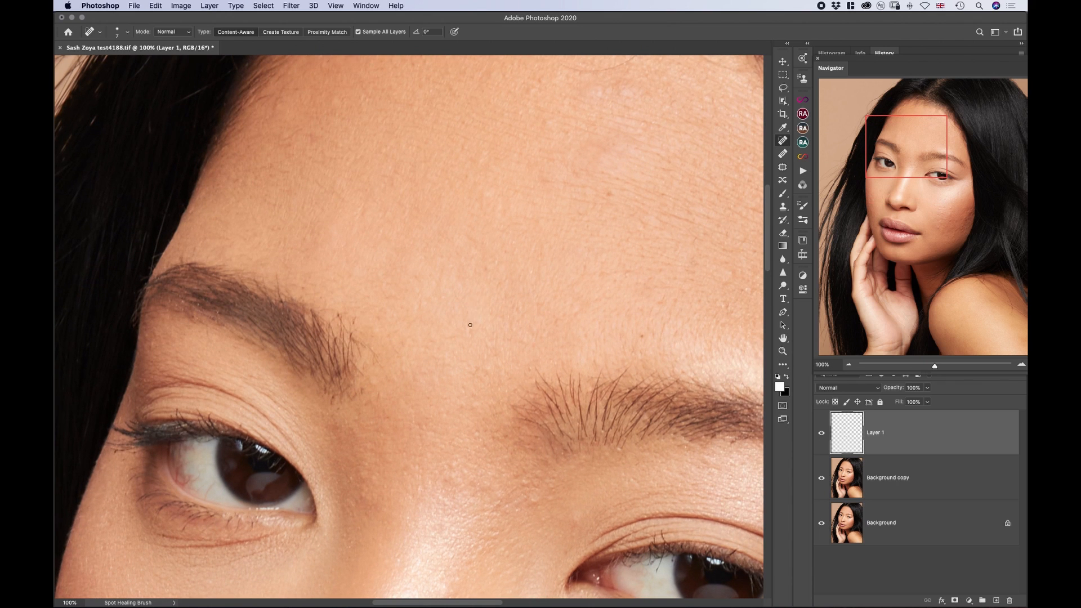
{"action": "left_click_drag", "start_coordinate": [371, 200], "coordinate": [330, 362]}
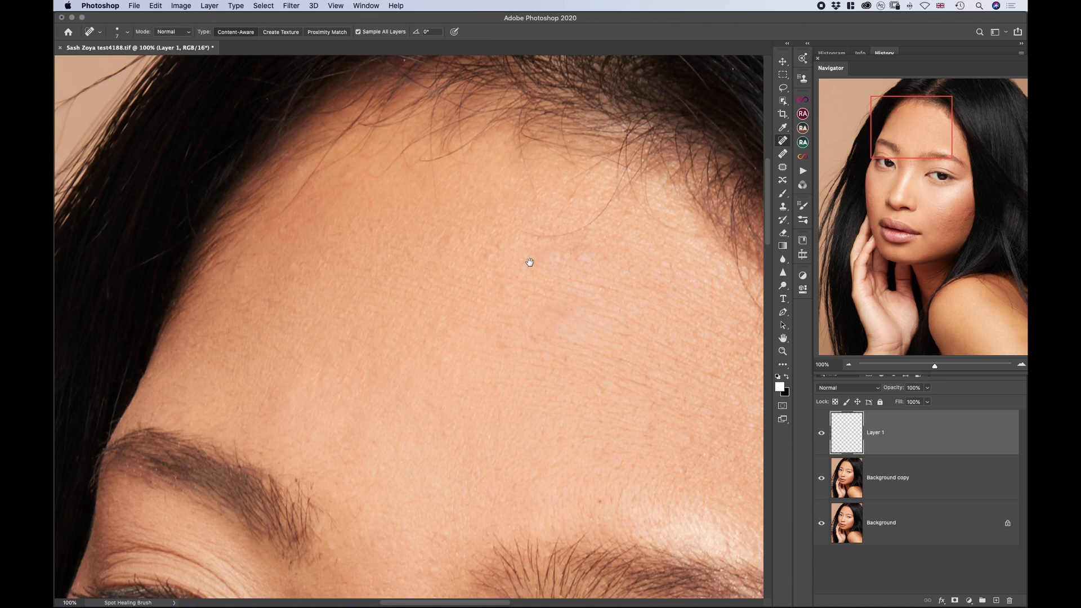
{"action": "left_click_drag", "start_coordinate": [528, 260], "coordinate": [373, 137]}
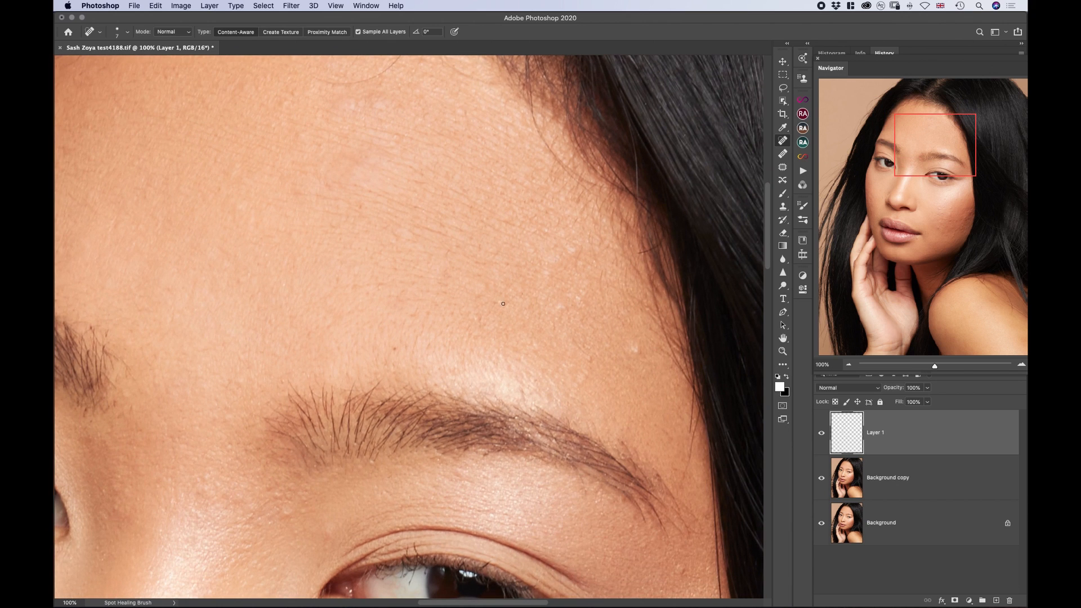
{"action": "mouse_move", "coordinate": [546, 227]}
{"action": "left_mouse_down"}
{"action": "mouse_move", "coordinate": [545, 243]}
{"action": "mouse_move", "coordinate": [576, 249]}
{"action": "left_mouse_up"}
Heal spots beside the right eye and a bump on the outer part of the cheek below it.
{"action": "scroll", "coordinate": [532, 274], "scroll_direction": "down", "scroll_amount": 5}
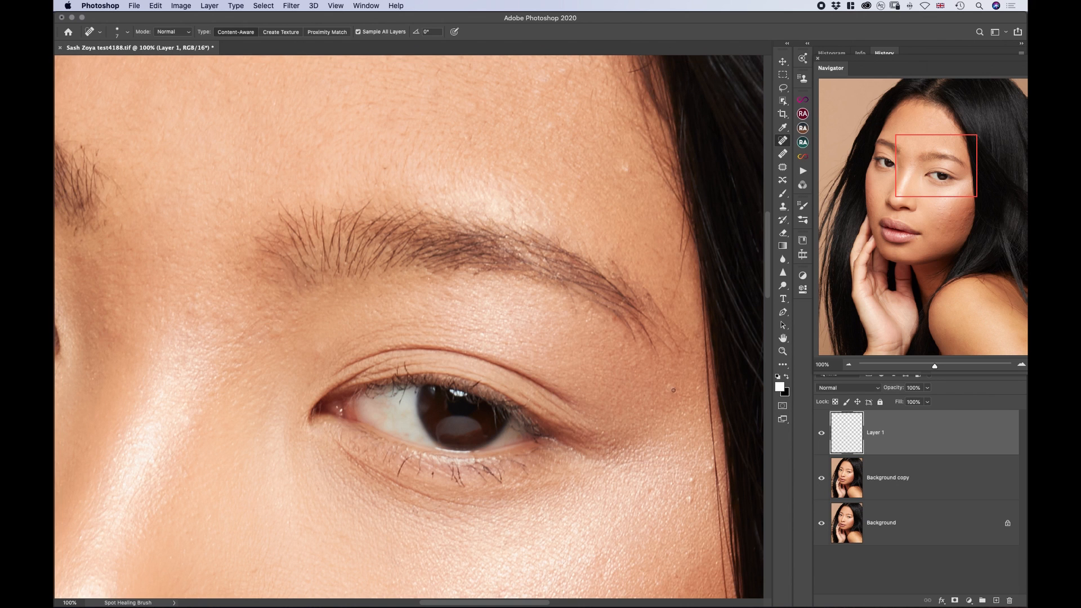
{"action": "scroll", "coordinate": [673, 390], "scroll_direction": "down", "scroll_amount": 4}
{"action": "scroll", "coordinate": [673, 390], "scroll_direction": "right", "scroll_amount": 2}
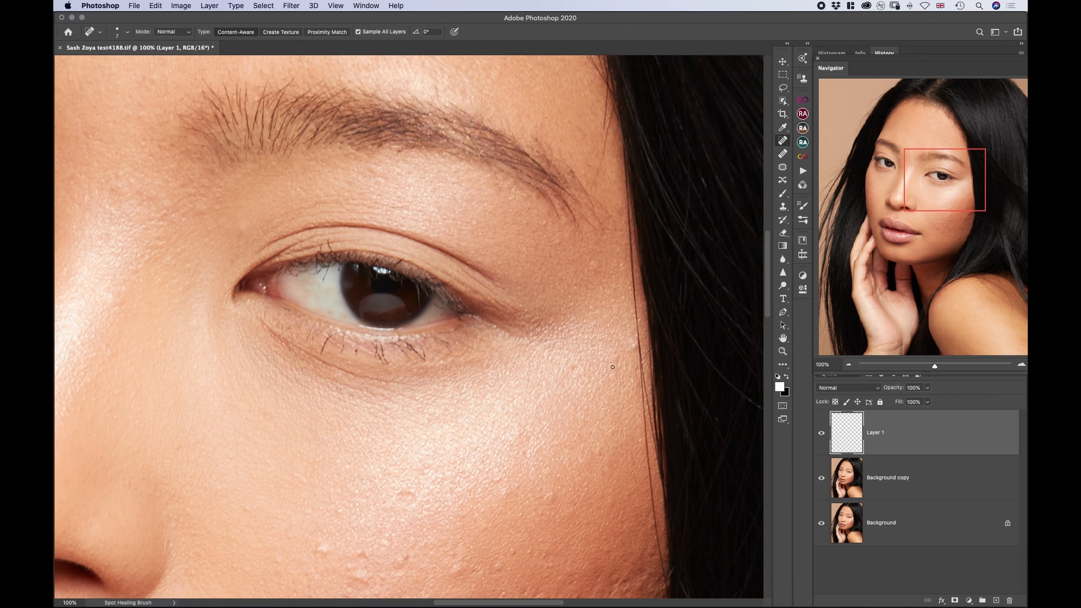
{"action": "left_click_drag", "start_coordinate": [531, 394], "coordinate": [551, 221]}
{"action": "left_click_drag", "start_coordinate": [481, 383], "coordinate": [470, 260]}
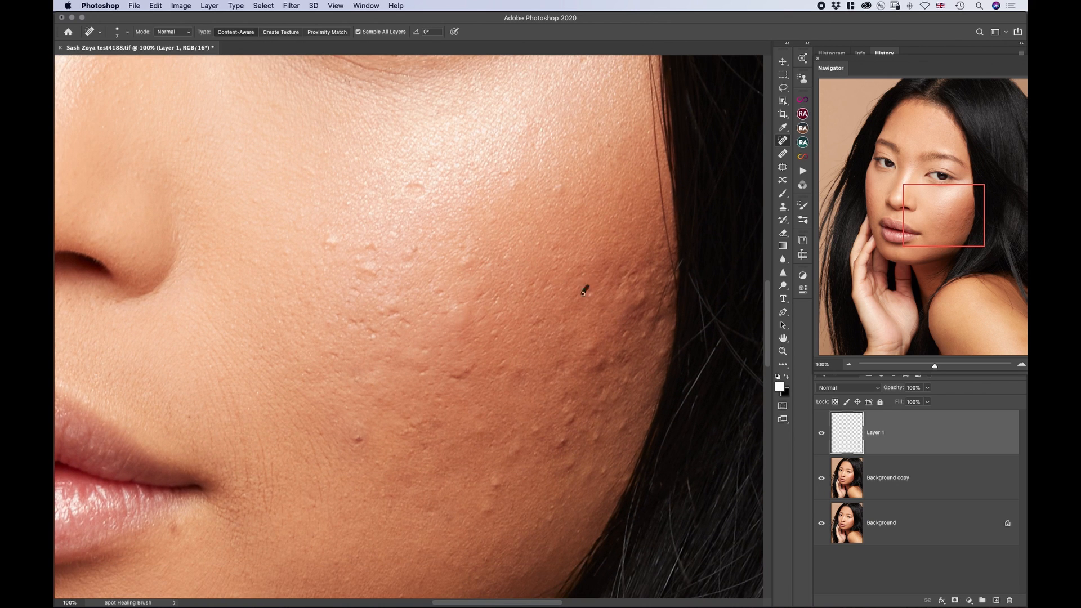
{"action": "left_click_drag", "start_coordinate": [583, 294], "coordinate": [589, 294]}
Clone away the bumps across the cheek right of the mouth with the Clone Stamp at brush size 20.
{"action": "left_click_drag", "start_coordinate": [381, 353], "coordinate": [371, 222]}
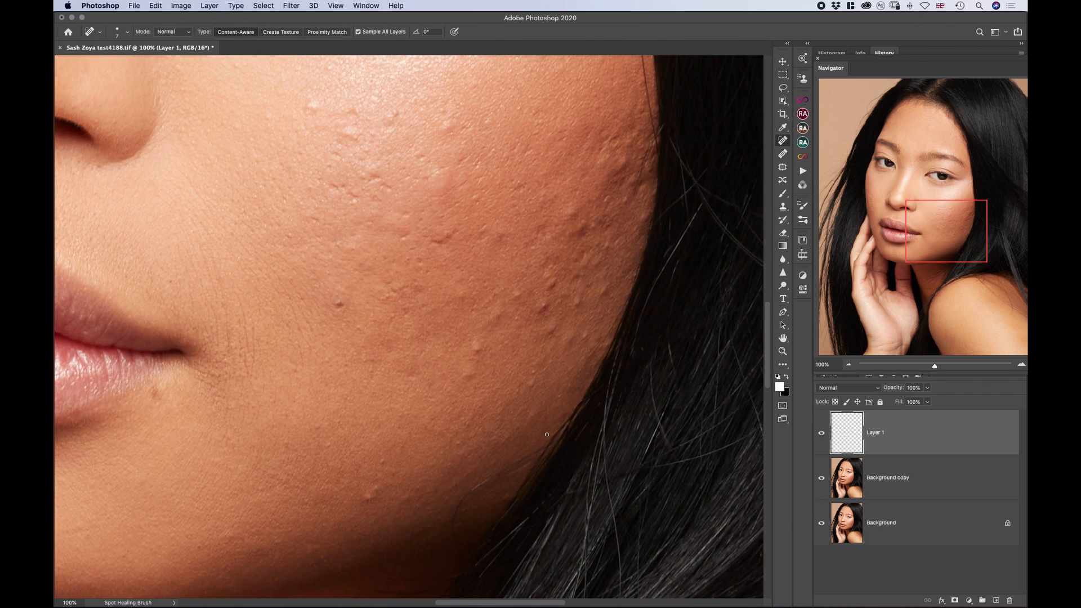
{"action": "left_click", "coordinate": [784, 207]}
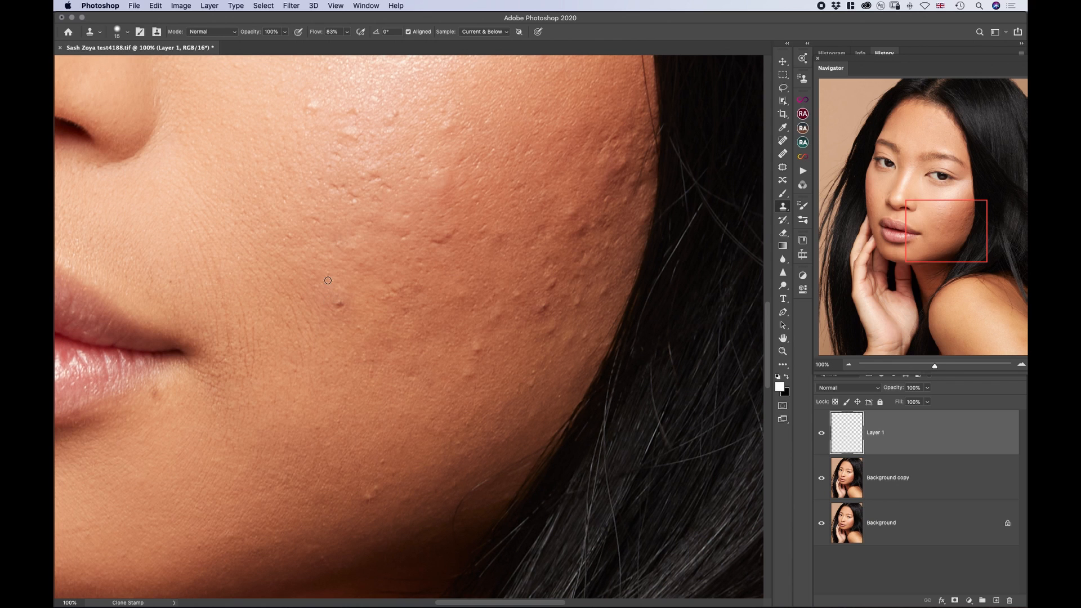
{"action": "key", "text": "bracketright"}
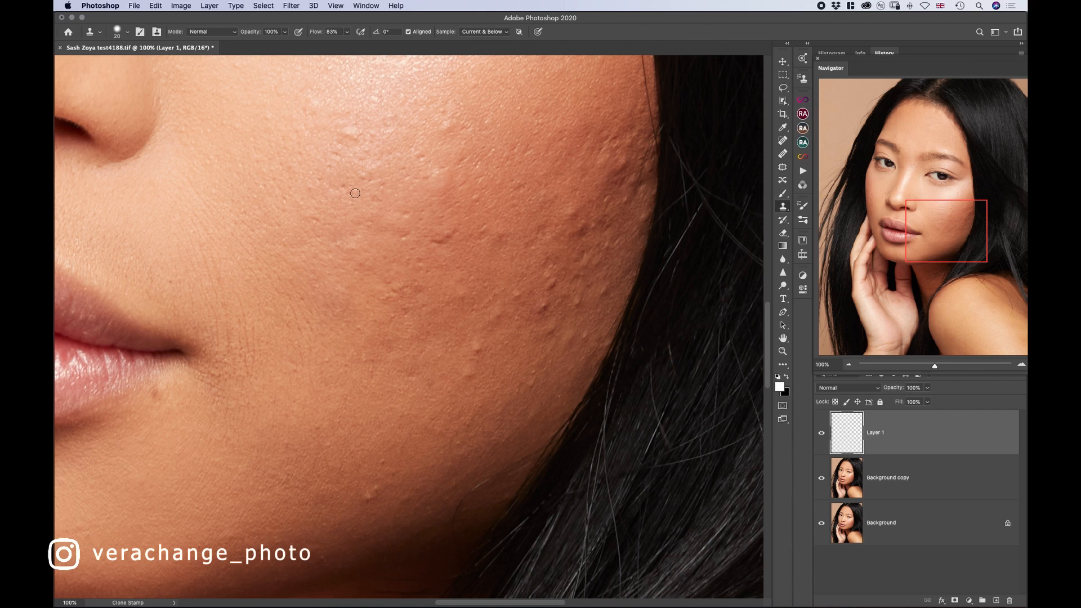
{"action": "left_click", "coordinate": [347, 211], "text": "alt"}
{"action": "left_click", "coordinate": [353, 201]}
{"action": "left_click", "coordinate": [483, 337], "text": "alt"}
{"action": "left_click", "coordinate": [477, 349]}
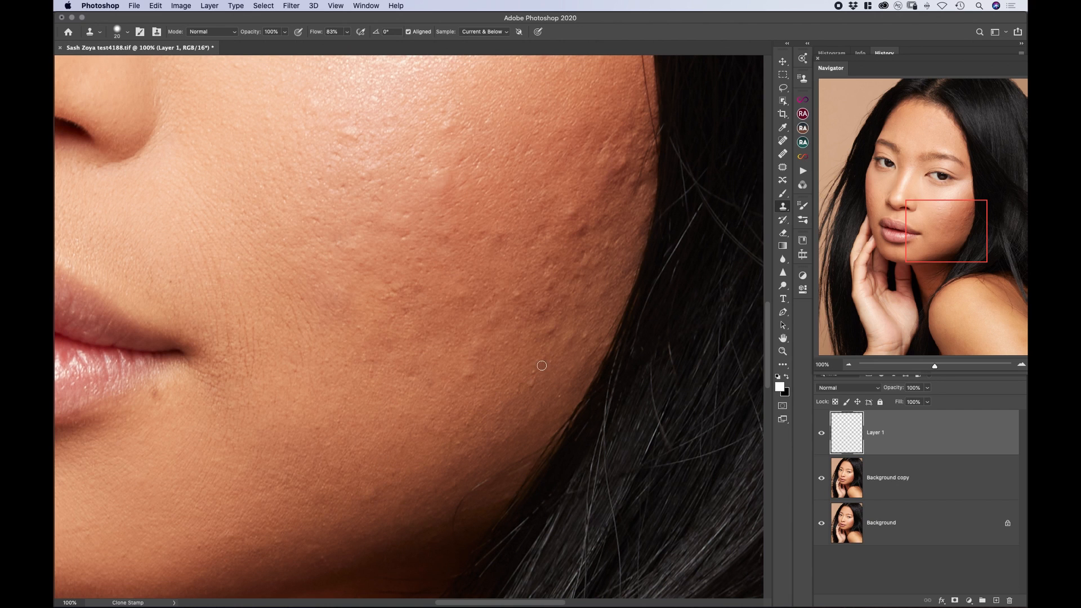
{"action": "left_click_drag", "start_coordinate": [344, 410], "coordinate": [371, 147]}
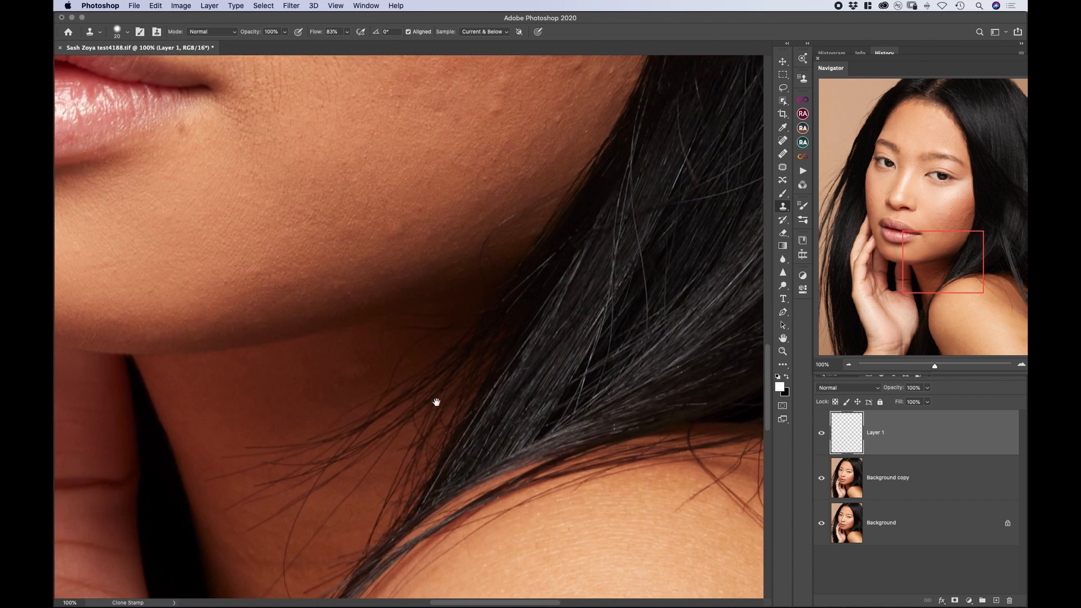
Inspect the shoulder, neck, chin and face for remaining blemishes, with the Clone Stamp brush size set to 30.
{"action": "left_click_drag", "start_coordinate": [436, 402], "coordinate": [316, 190]}
{"action": "left_click_drag", "start_coordinate": [492, 328], "coordinate": [424, 184]}
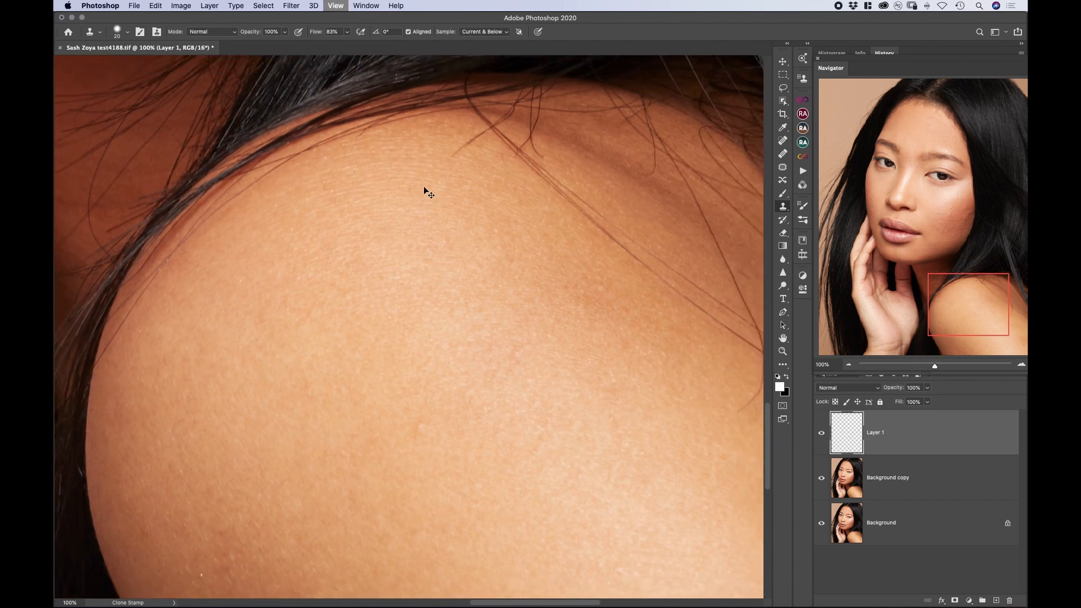
{"action": "key", "text": "super+minus"}
{"action": "key", "text": "bracketright"}
{"action": "key", "text": "bracketright"}
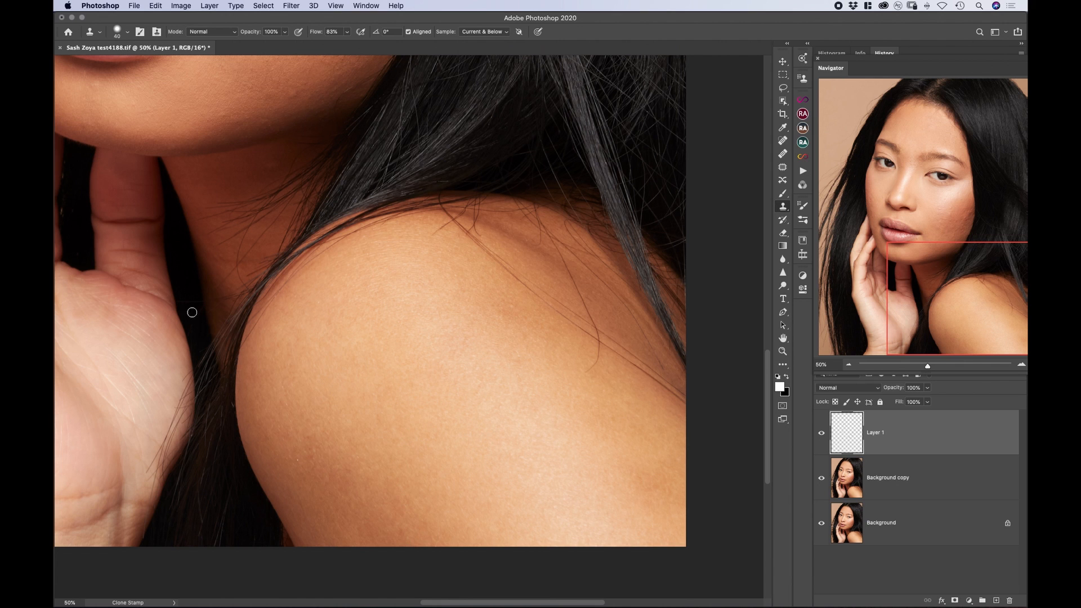
{"action": "mouse_move", "coordinate": [192, 312]}
{"action": "left_mouse_down"}
{"action": "mouse_move", "coordinate": [381, 353]}
{"action": "mouse_move", "coordinate": [356, 453]}
{"action": "mouse_move", "coordinate": [354, 406]}
{"action": "mouse_move", "coordinate": [370, 492]}
{"action": "left_mouse_up"}
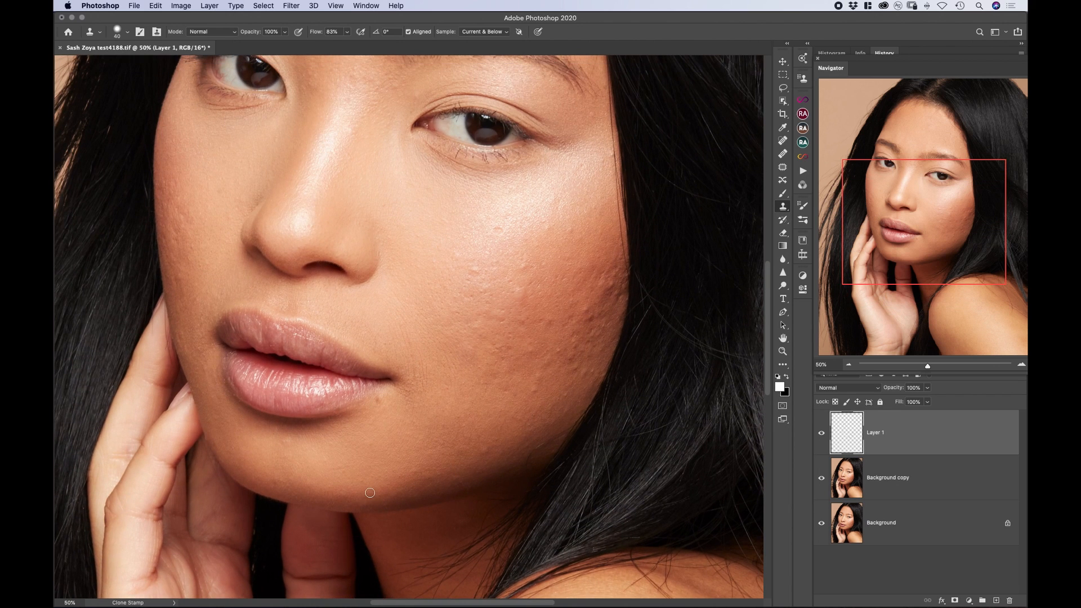
{"action": "key", "text": "super+plus"}
{"action": "left_click_drag", "start_coordinate": [243, 479], "coordinate": [397, 388]}
{"action": "key", "text": "["}
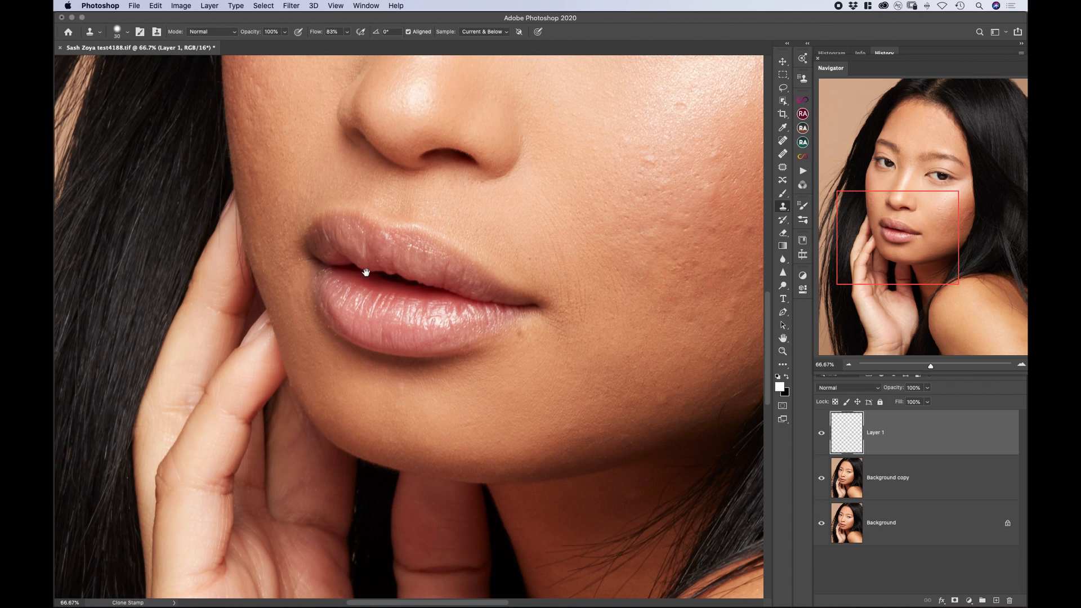
{"action": "left_click_drag", "start_coordinate": [366, 273], "coordinate": [391, 481]}
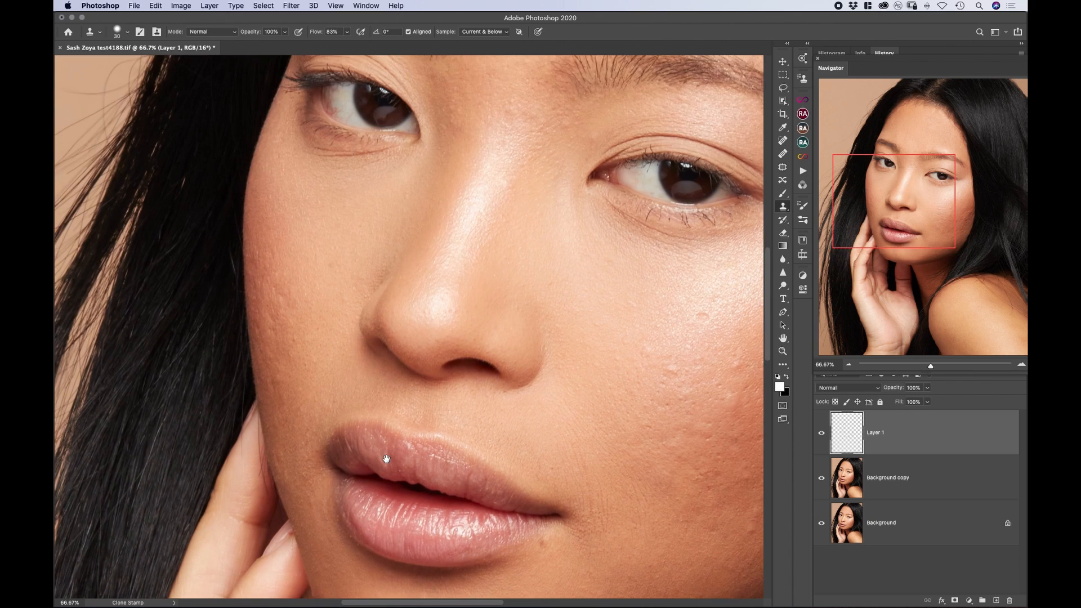
Switch to the Spot Healing Brush and check the chin, mouth area and right cheek for remaining bumps.
{"action": "left_click", "coordinate": [782, 140]}
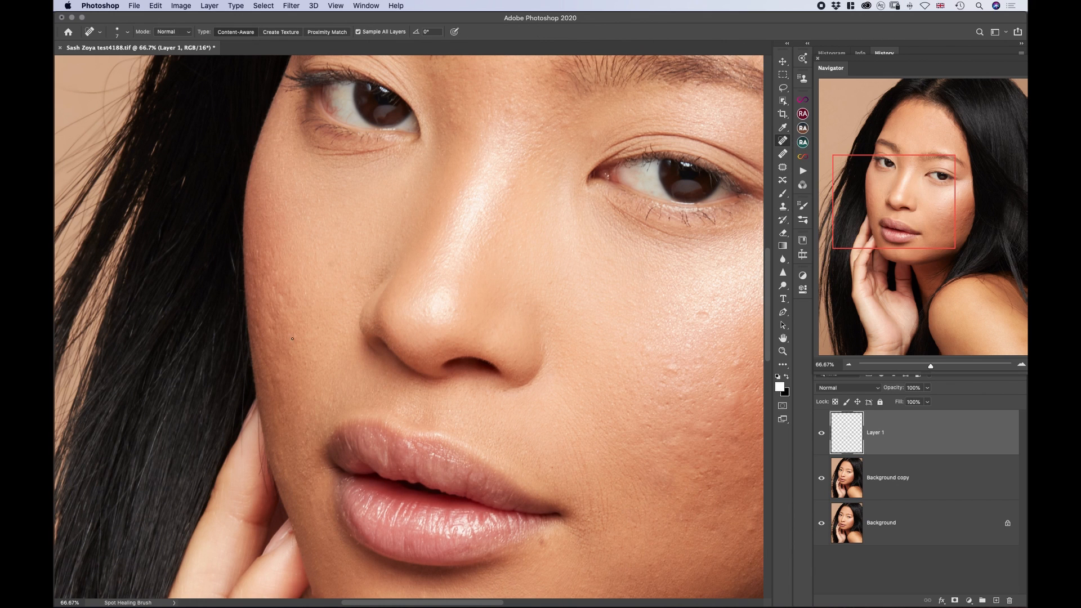
{"action": "left_click_drag", "start_coordinate": [376, 453], "coordinate": [318, 277]}
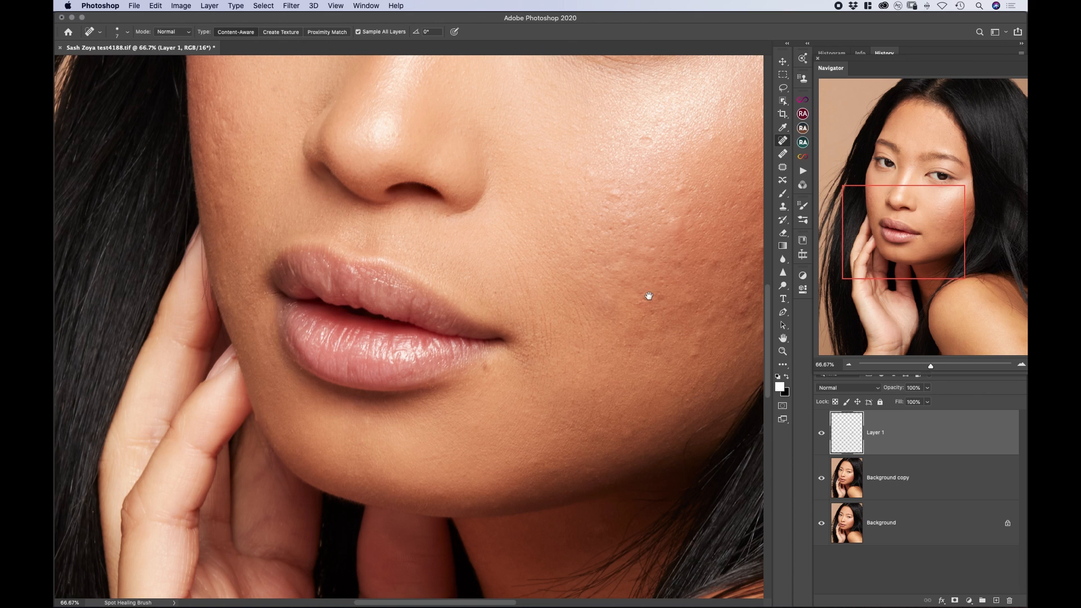
{"action": "left_click_drag", "start_coordinate": [646, 290], "coordinate": [504, 434]}
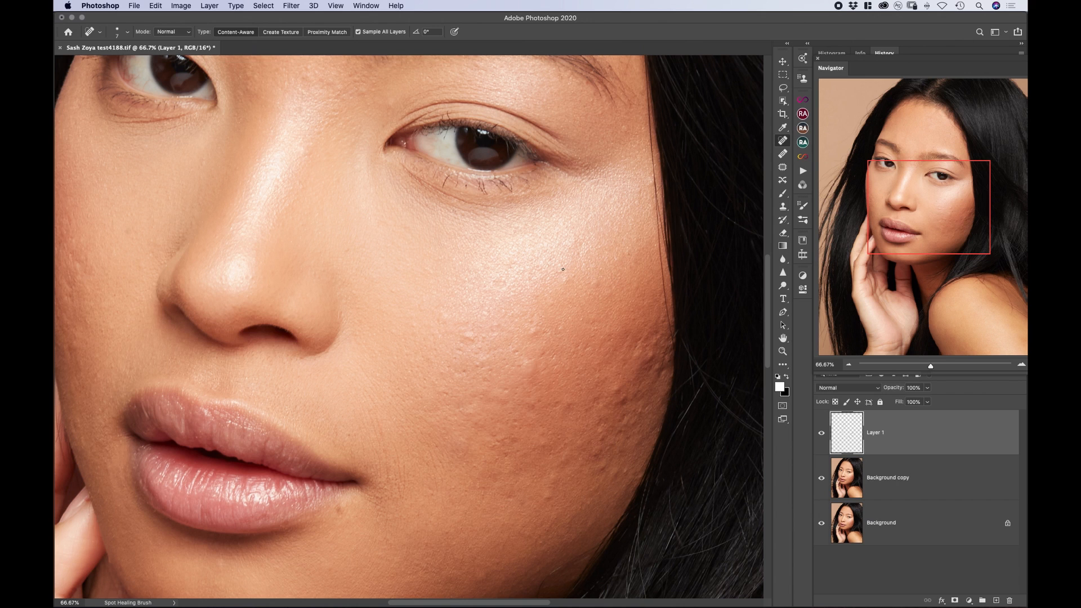
Hide and reshow Layer 1 to compare the face before and after the blemish removal.
{"action": "key", "text": "super+minus"}
{"action": "key", "text": "super+minus"}
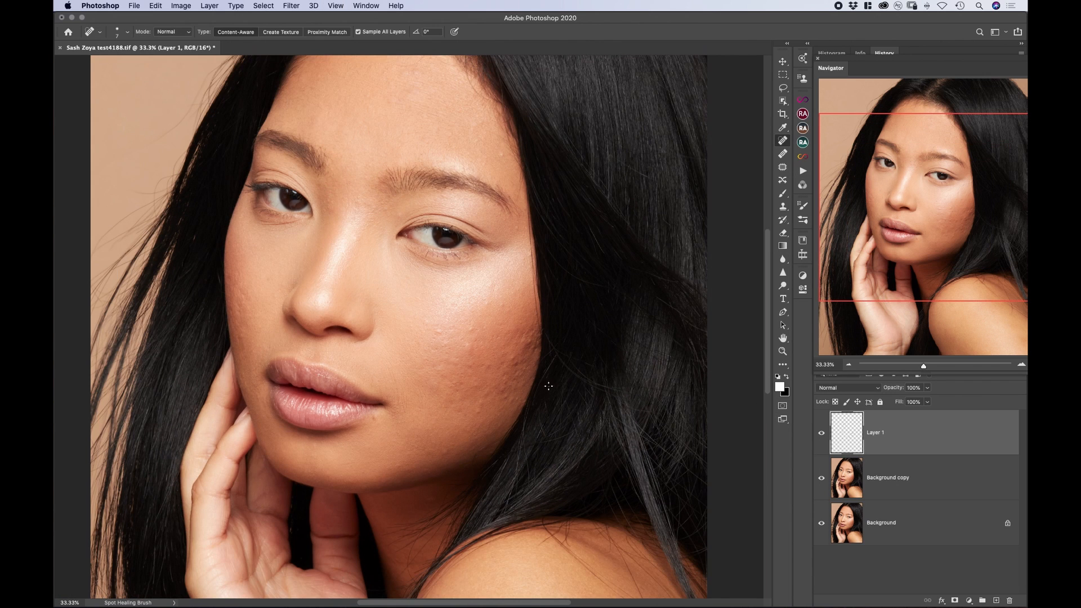
{"action": "scroll", "coordinate": [548, 385], "scroll_direction": "up", "scroll_amount": 2}
{"action": "left_click", "coordinate": [821, 437]}
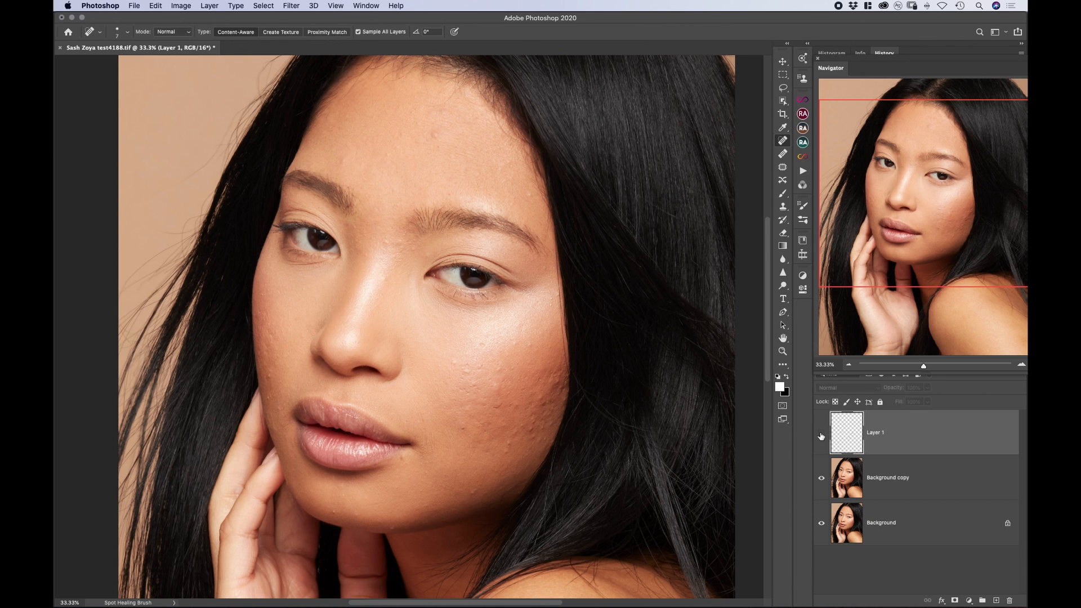
{"action": "left_click", "coordinate": [821, 435]}
Clone clean skin over a bump on the cheek below the right eye with the Clone Stamp at brush size 30.
{"action": "key", "text": "s"}
{"action": "key", "text": "super+equal"}
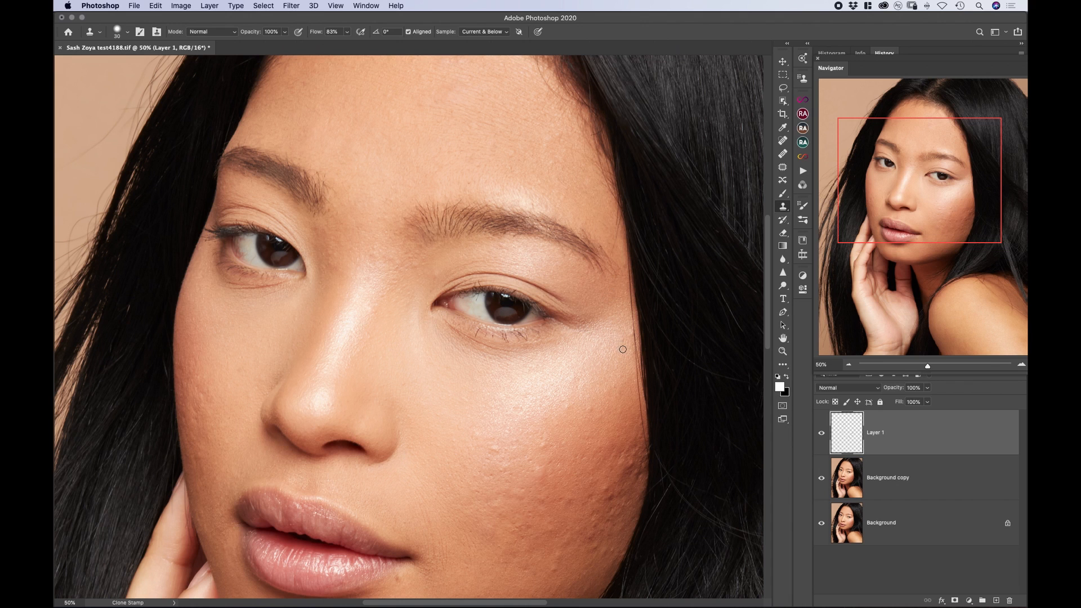
{"action": "left_click", "coordinate": [502, 445], "text": "alt"}
{"action": "left_click", "coordinate": [549, 443]}
Compare the portrait at 25% magnification with and without the retouching on Layer 1.
{"action": "left_click_drag", "start_coordinate": [413, 385], "coordinate": [422, 216]}
{"action": "key", "text": "super+minus"}
{"action": "key", "text": "super+minus"}
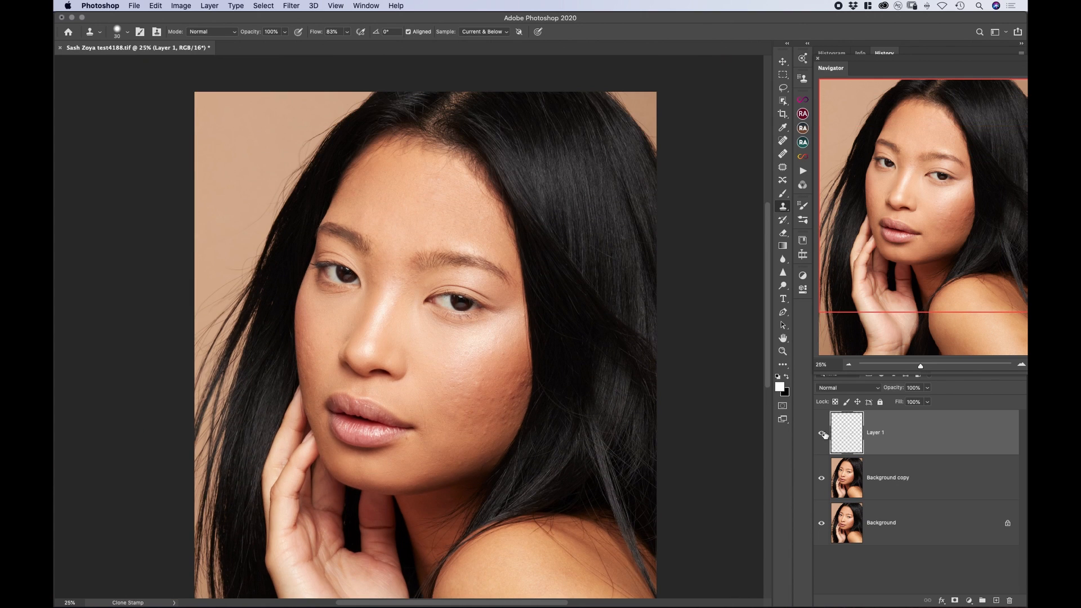
{"action": "left_click", "coordinate": [822, 433]}
{"action": "left_click", "coordinate": [823, 434]}
Check the cheeks and the area around the eyes at 50% magnification with Layer 1 hidden and shown.
{"action": "key", "text": "super+plus"}
{"action": "key", "text": "super+plus"}
{"action": "scroll", "coordinate": [602, 446], "scroll_direction": "down", "scroll_amount": 2}
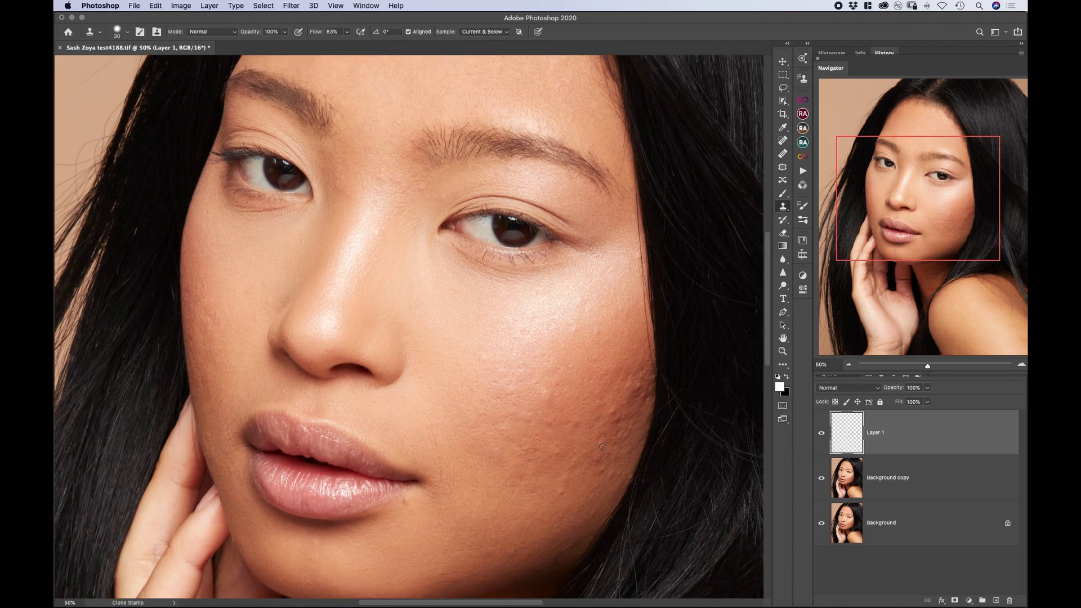
{"action": "scroll", "coordinate": [602, 447], "scroll_direction": "up", "scroll_amount": 1}
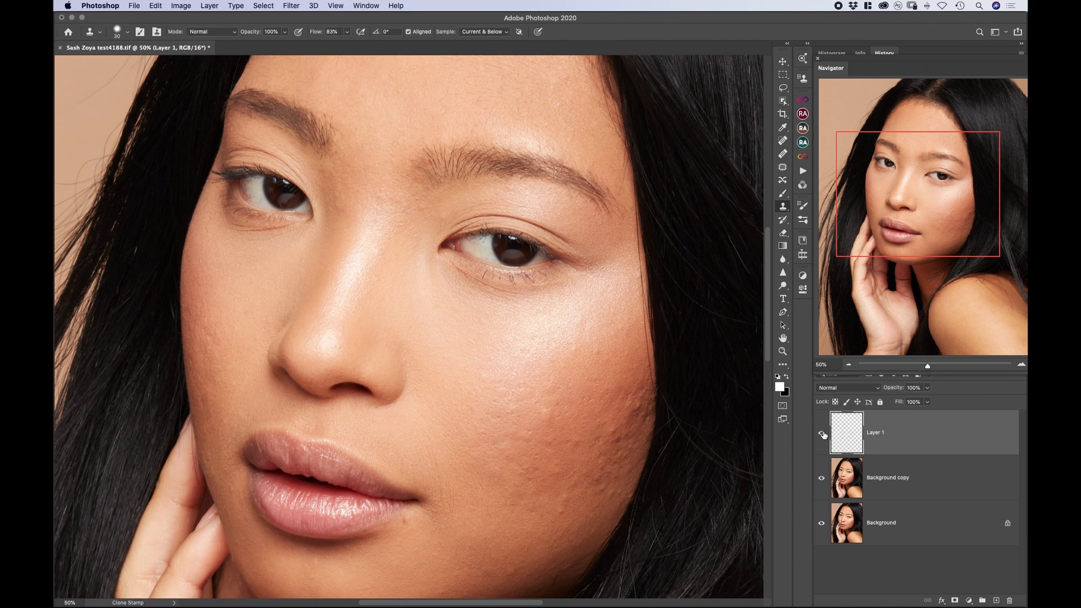
{"action": "left_click", "coordinate": [822, 433]}
{"action": "left_click", "coordinate": [823, 434]}
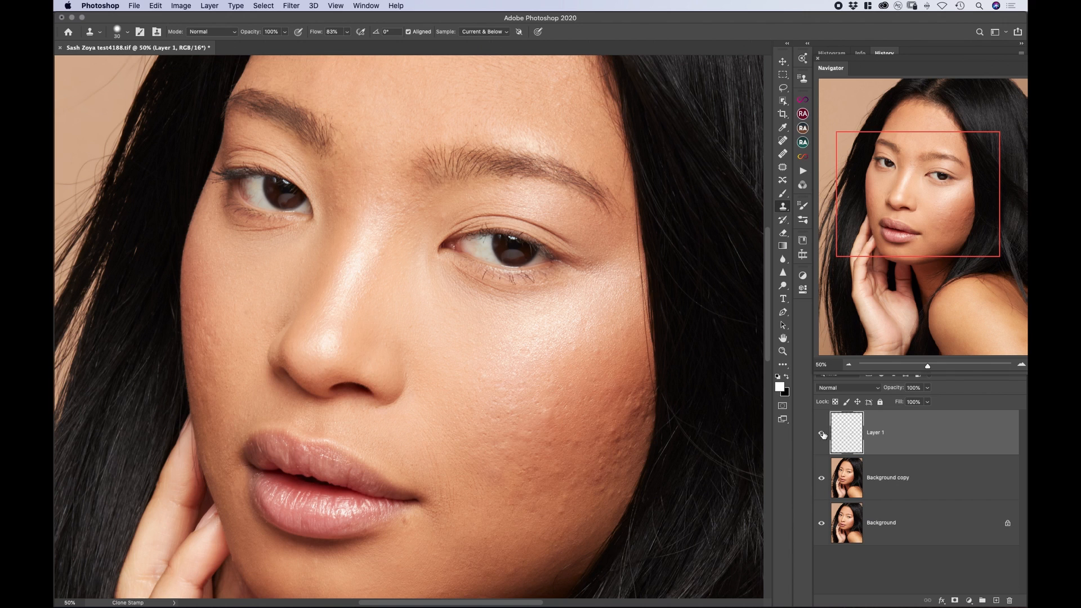